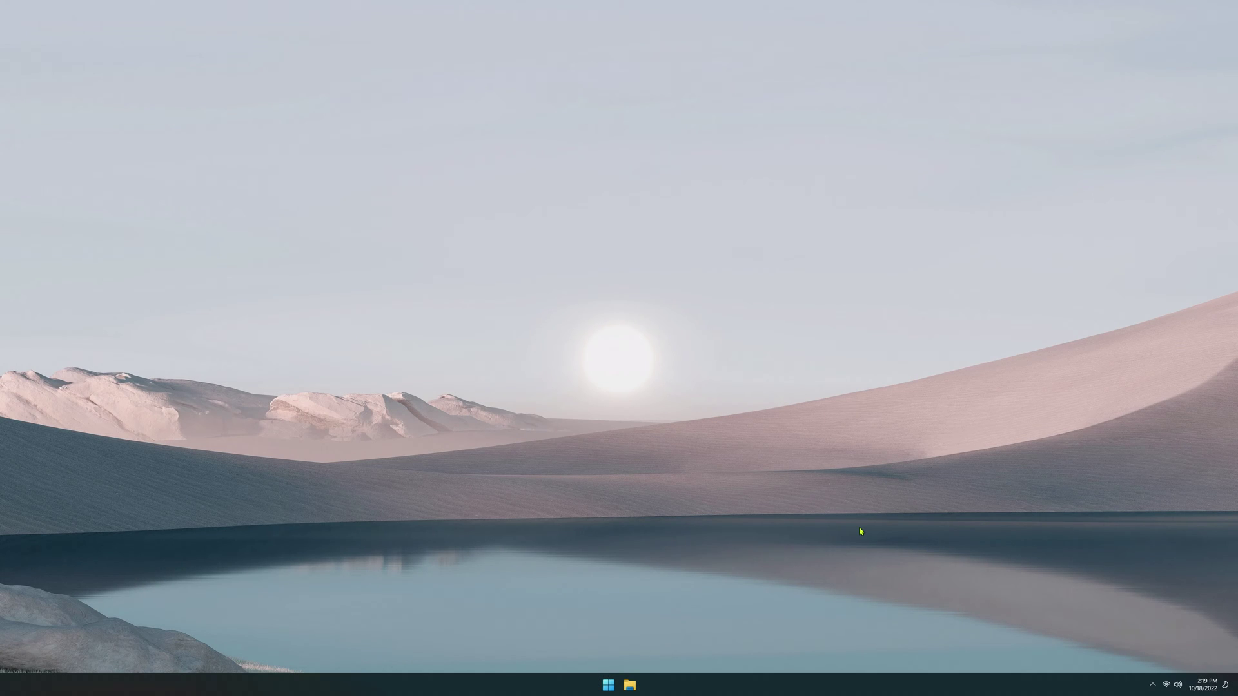
# - Open the Windows 11 Start menu to find the newly added Intel graphics apps
pyautogui.press('super')
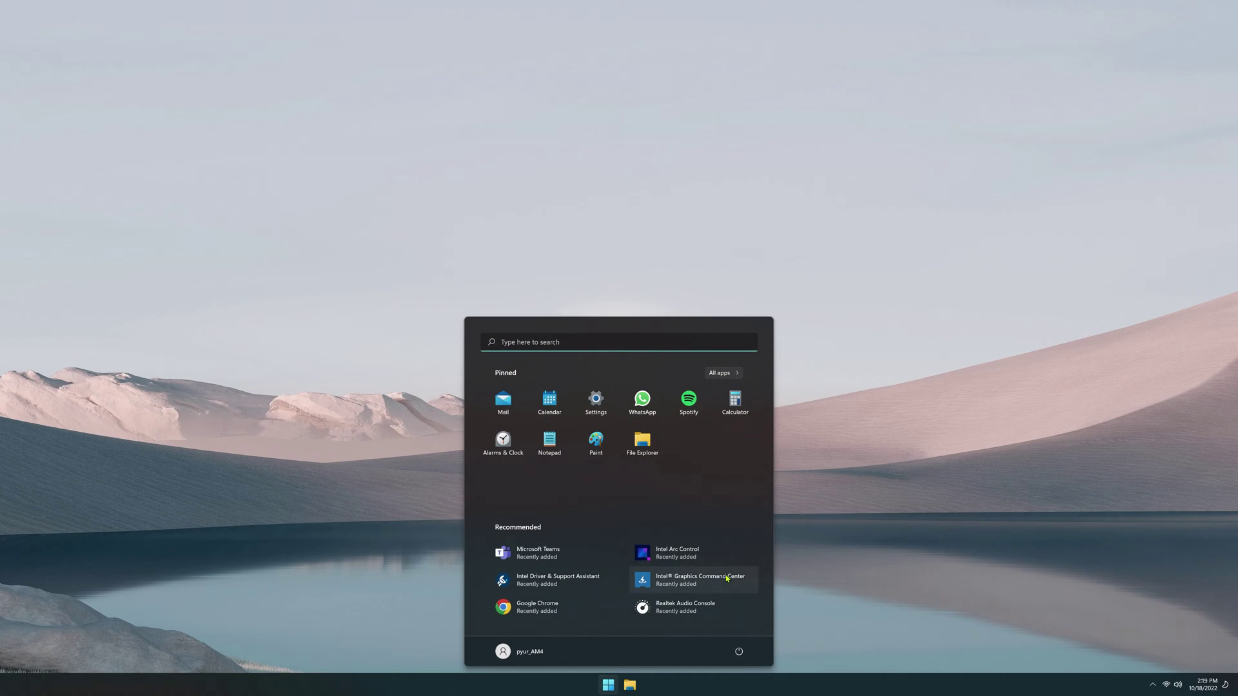
# - Launch Intel Graphics Command Center, review the Capture tab's advanced settings, then return to Games
pyautogui.click(726, 579)
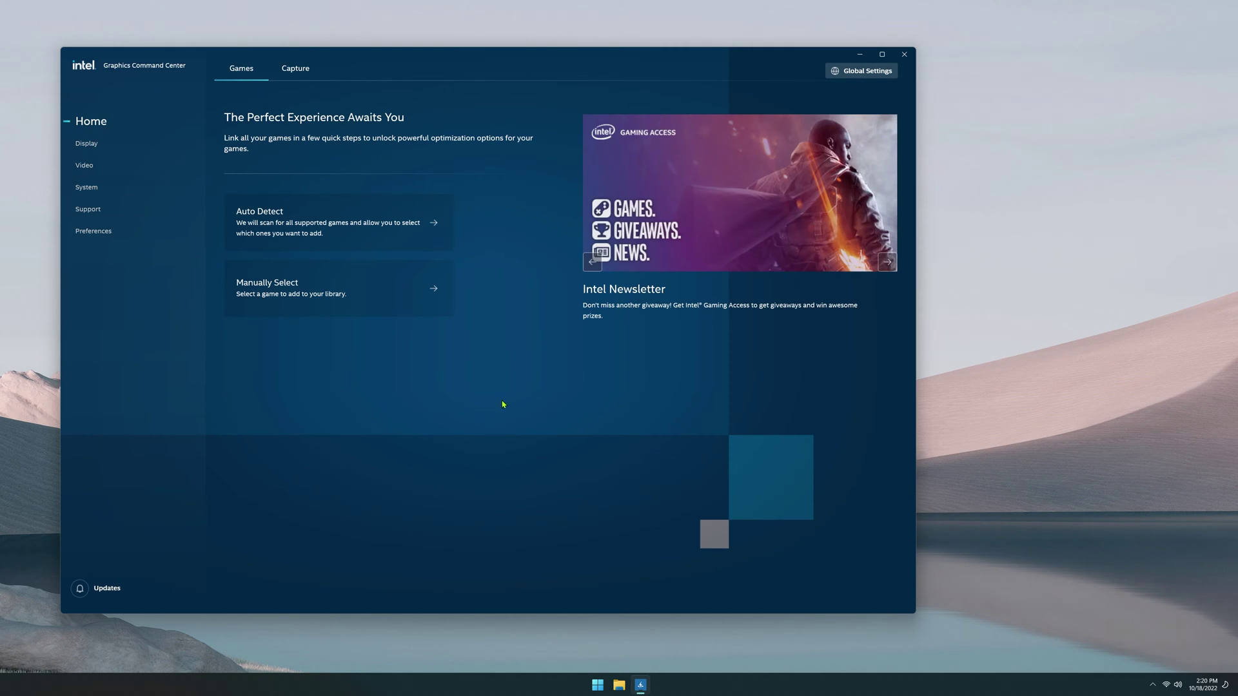
pyautogui.click(296, 69)
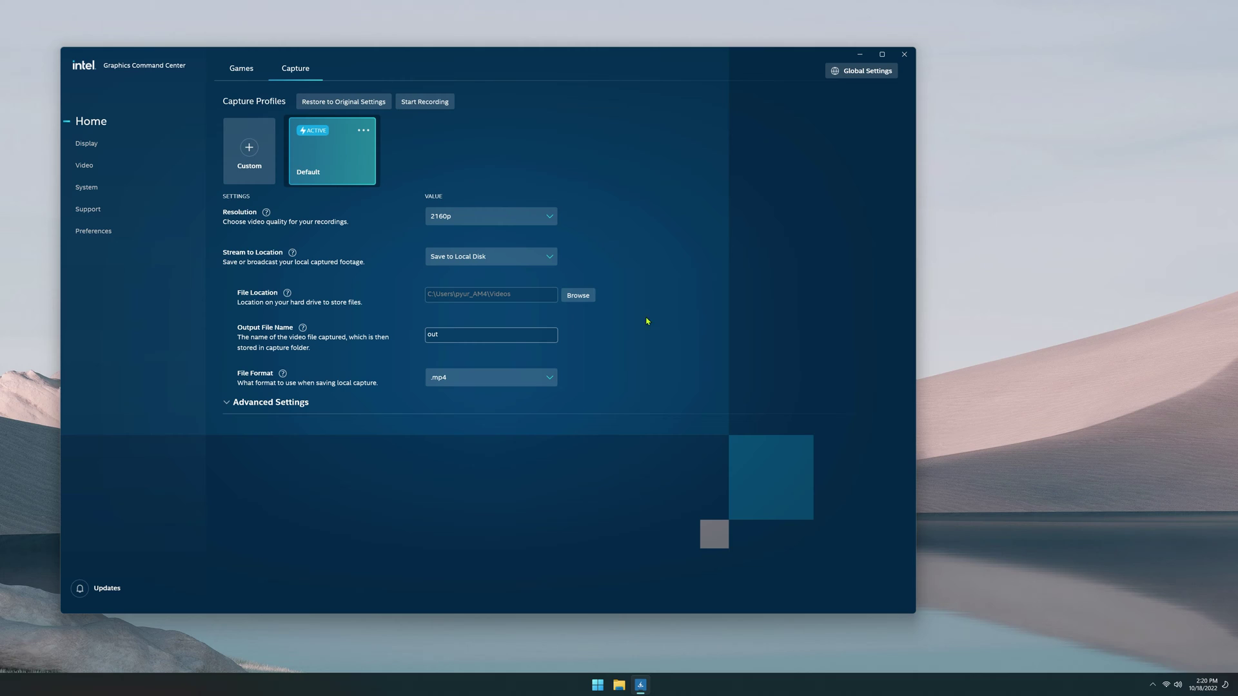
pyautogui.click(287, 405)
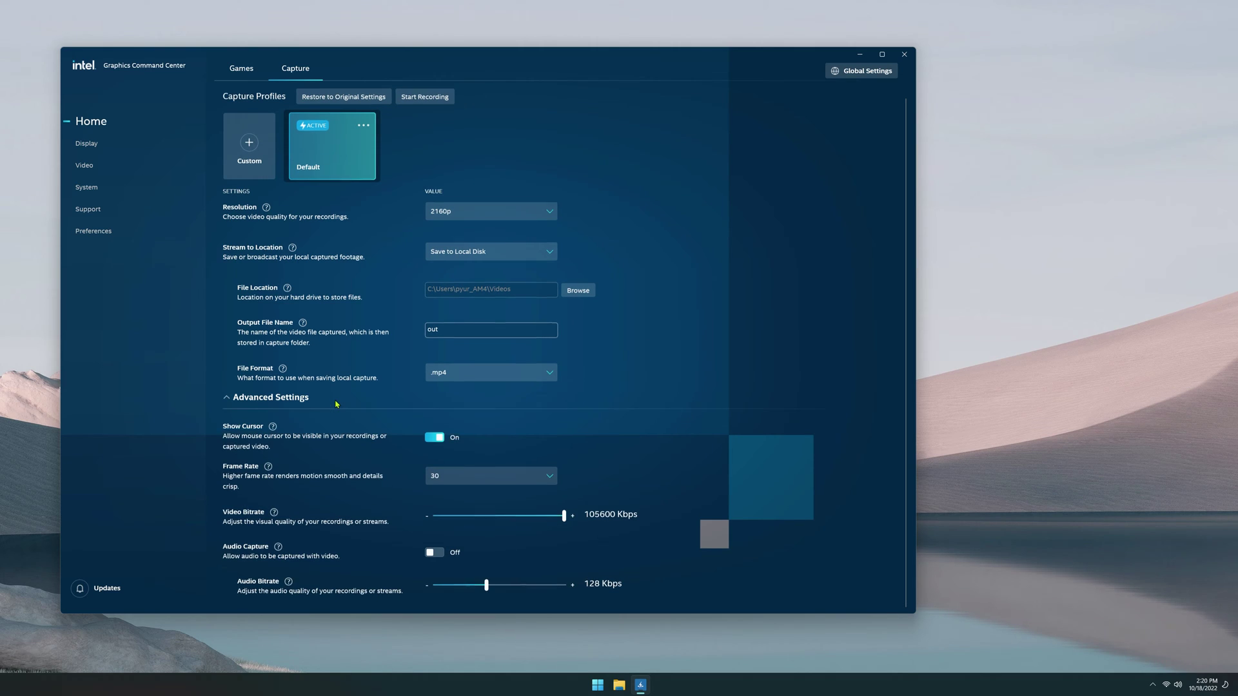
pyautogui.scroll(1, 377, 404)
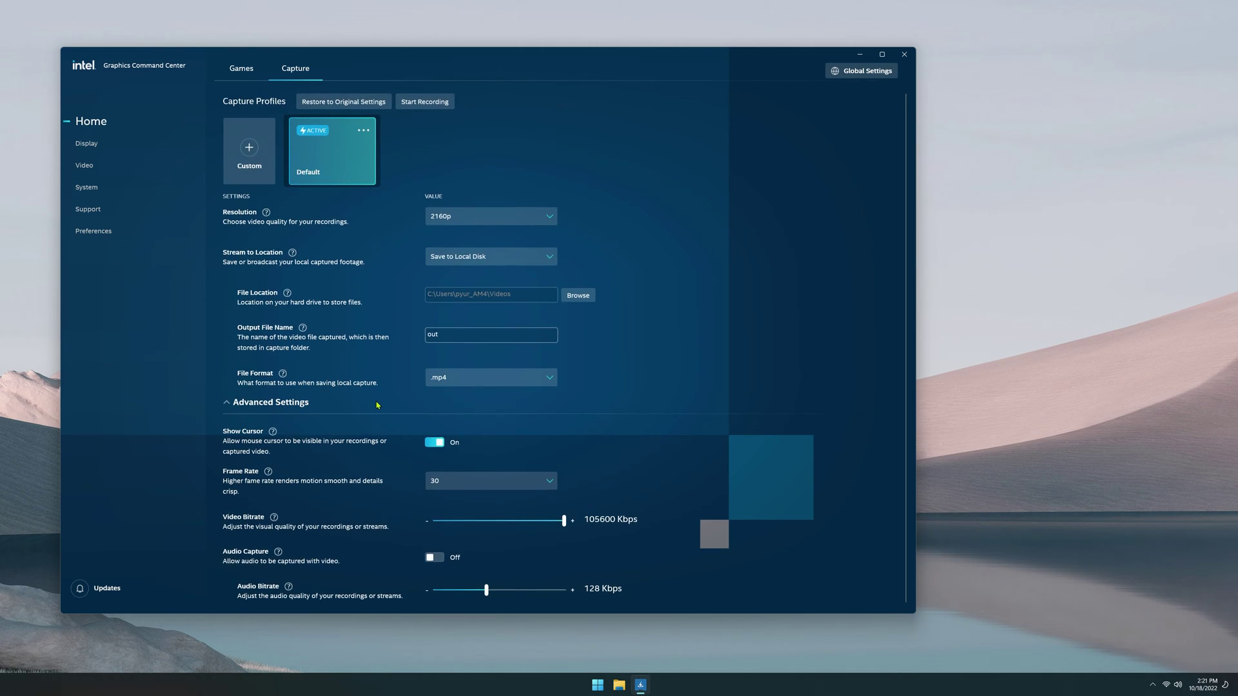
pyautogui.click(243, 69)
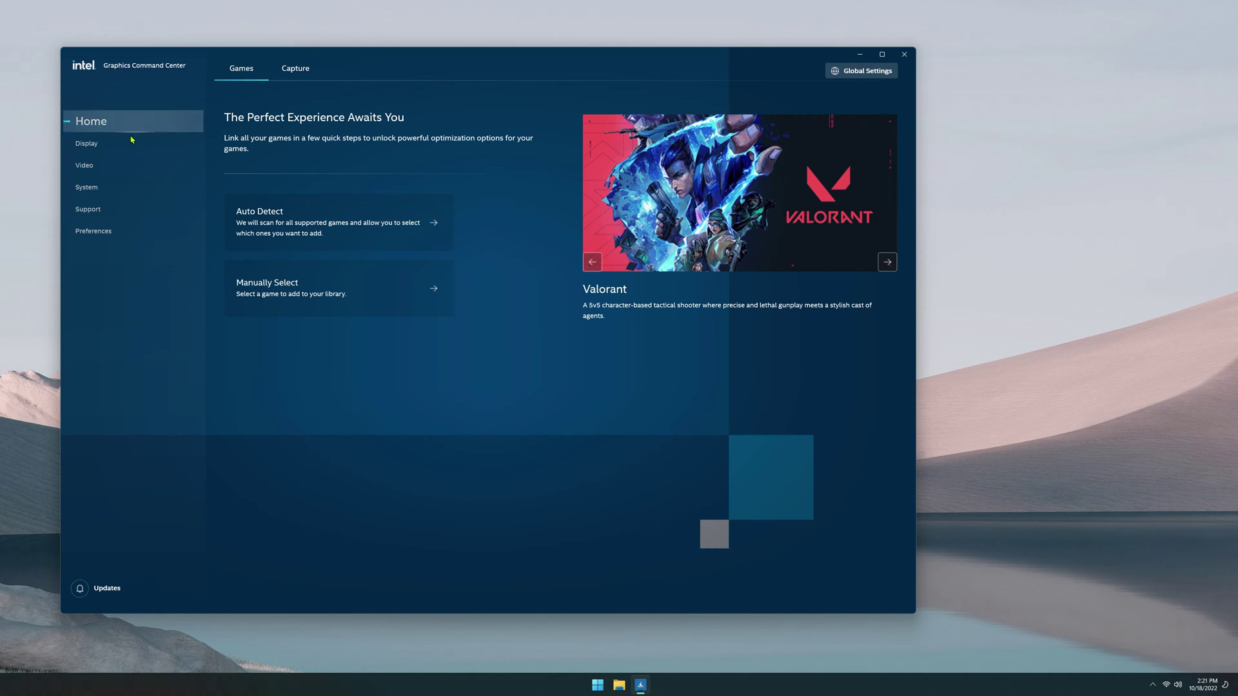
# - Review the Display page's Color and Information tabs for the connected display
pyautogui.click(102, 147)
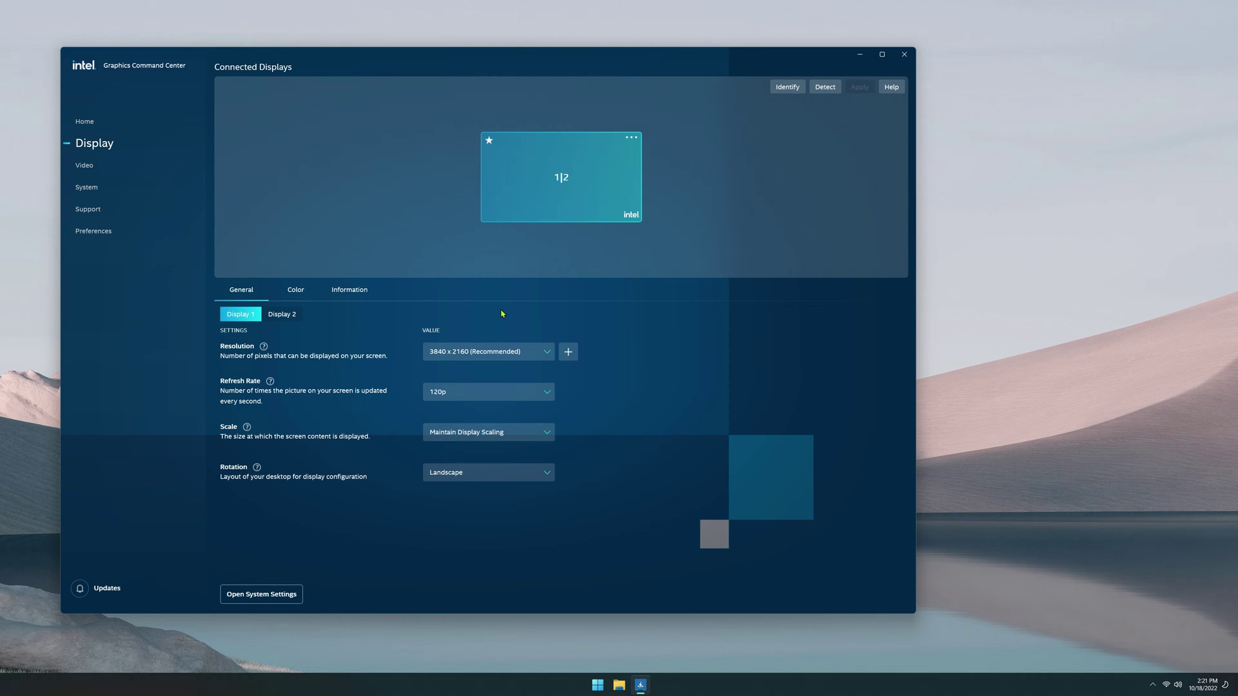
pyautogui.click(301, 297)
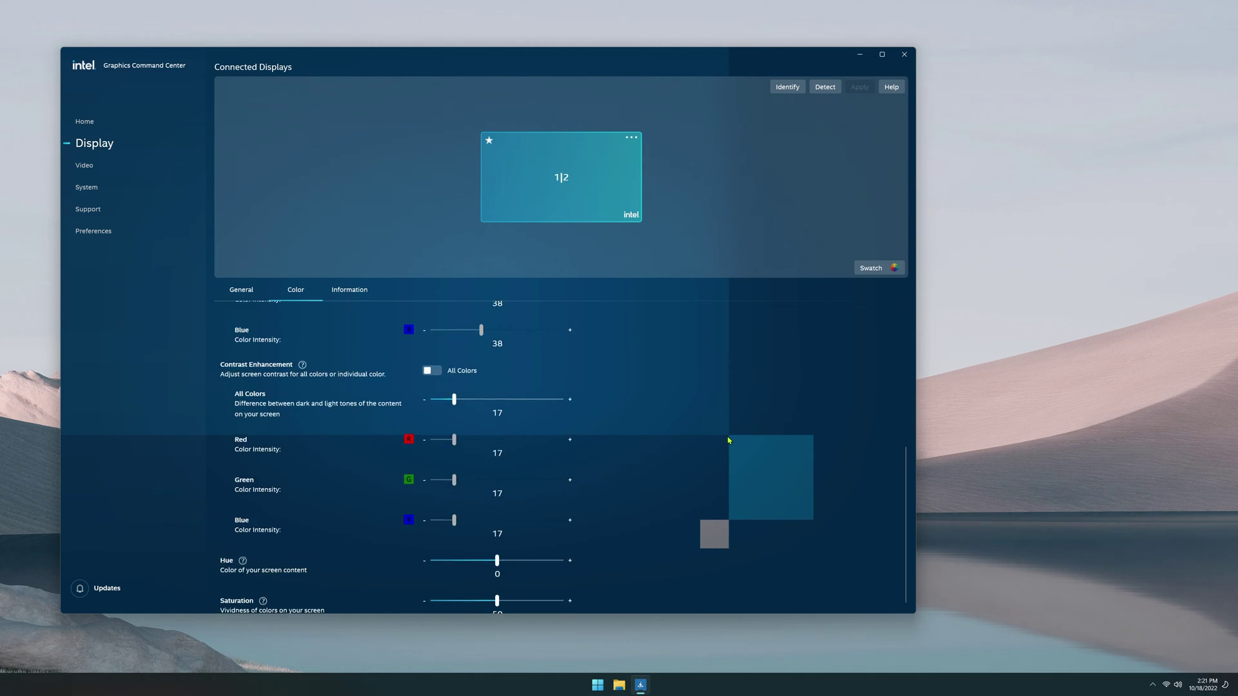
pyautogui.click(367, 287)
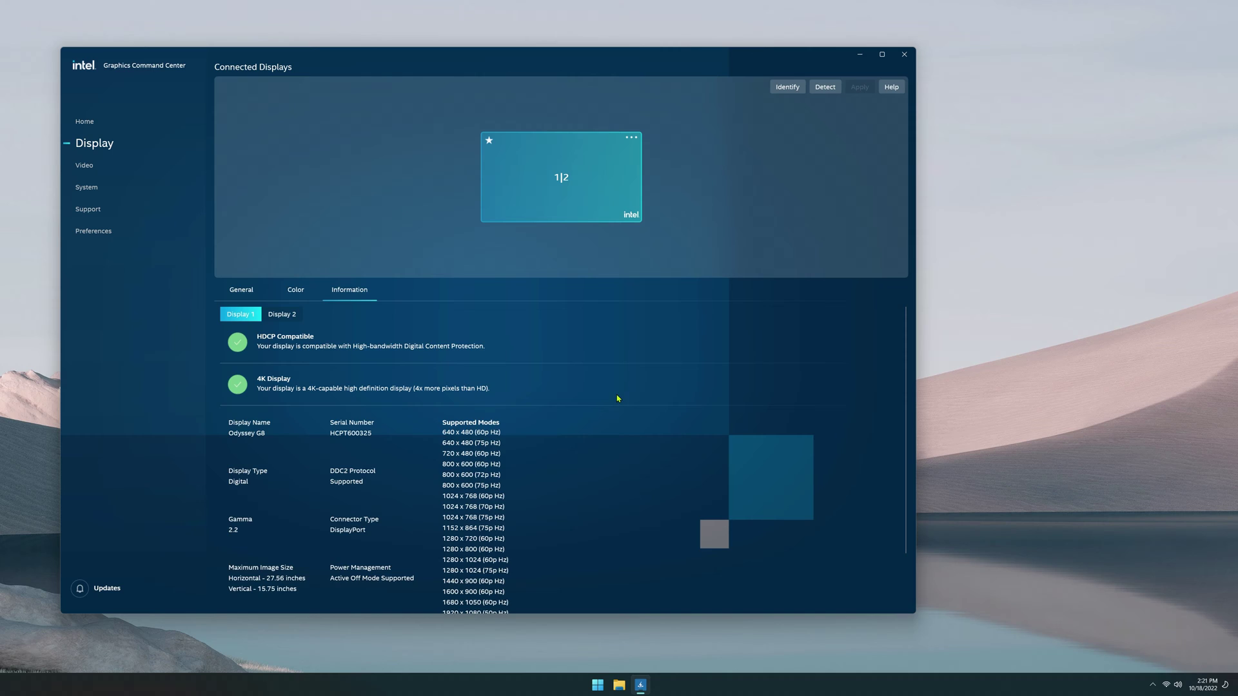
pyautogui.scroll(-2, 614, 394)
pyautogui.scroll(1, 608, 420)
# - Maximize the window and go to the Video enhancement settings
pyautogui.click(881, 54)
pyautogui.scroll(-1, 204, 434)
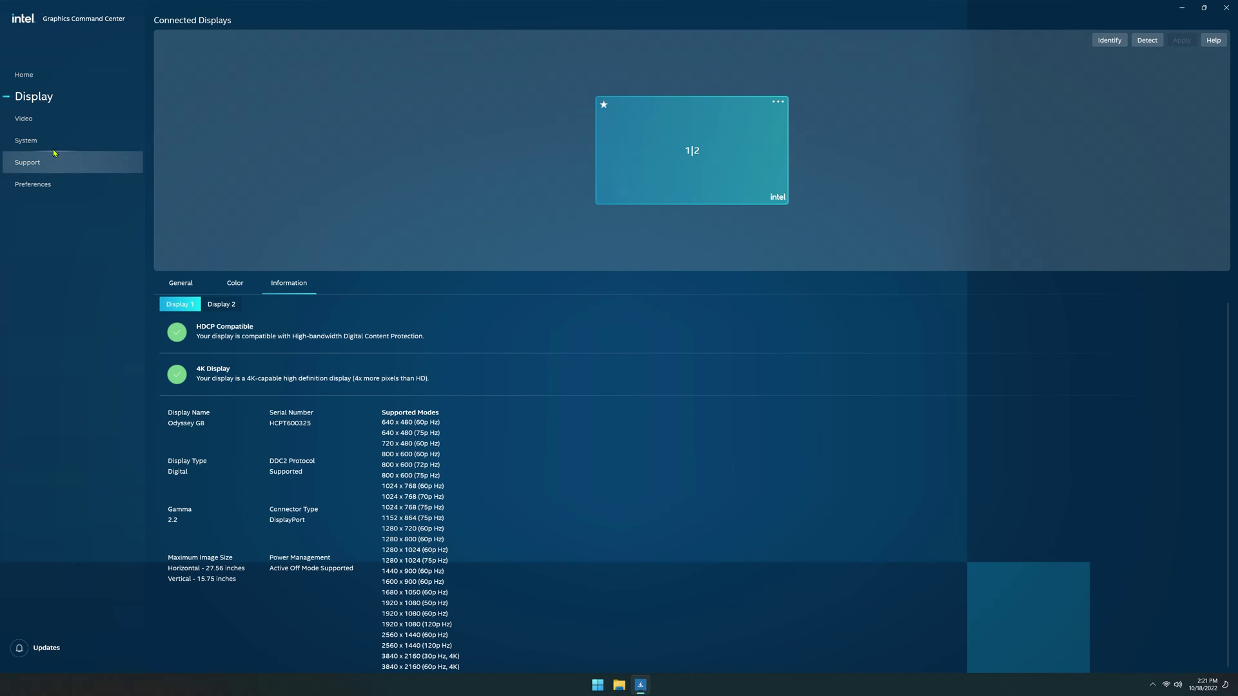
pyautogui.click(34, 120)
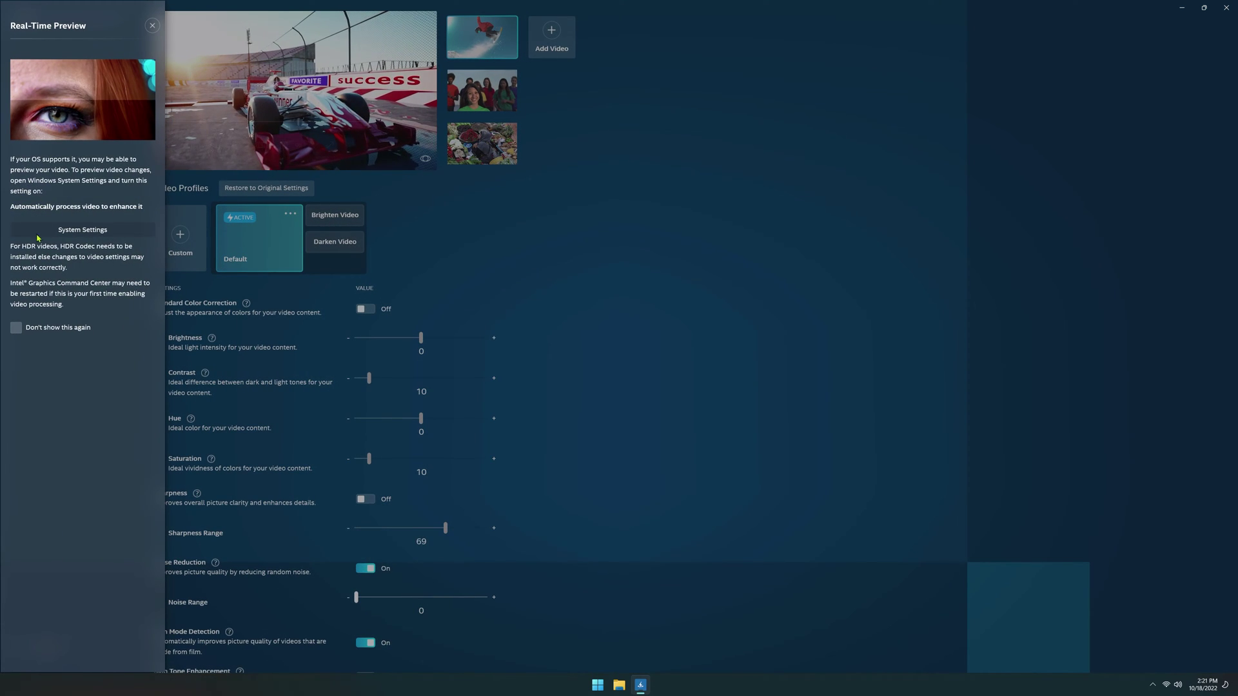
# - Dismiss the Real-Time Preview notice, scroll through the Video settings, then open System's HotKeys
pyautogui.click(671, 348)
pyautogui.scroll(-1, 671, 348)
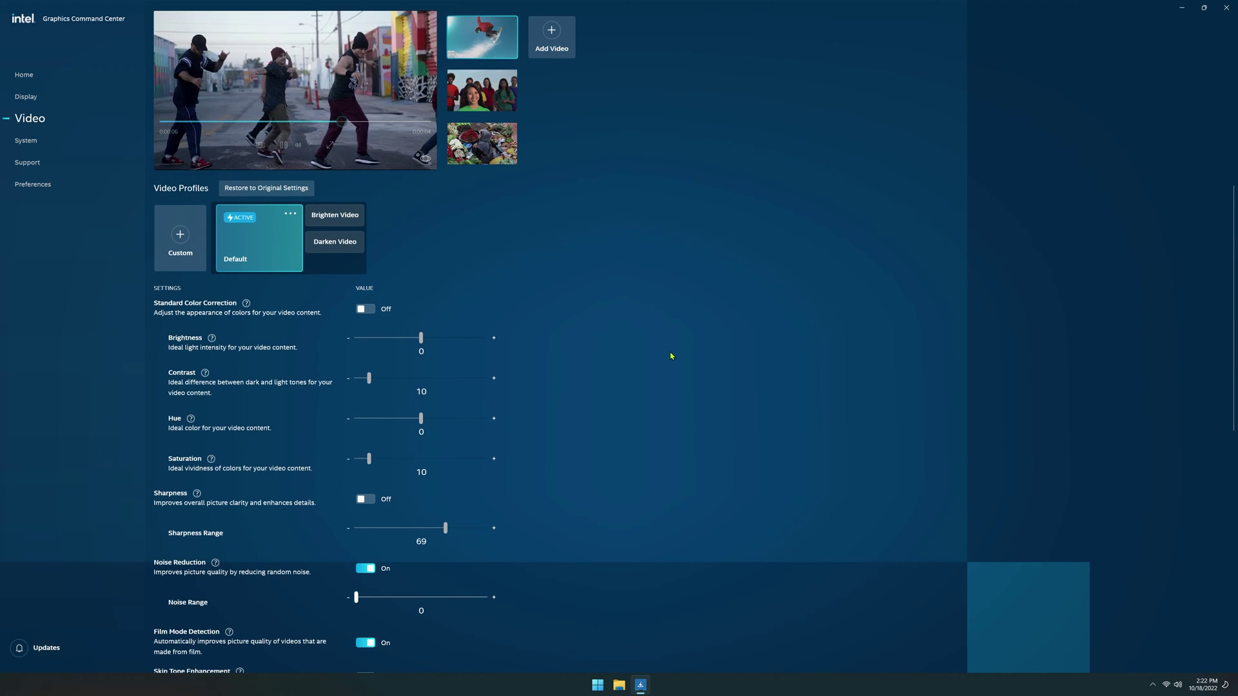
pyautogui.scroll(-3, 664, 348)
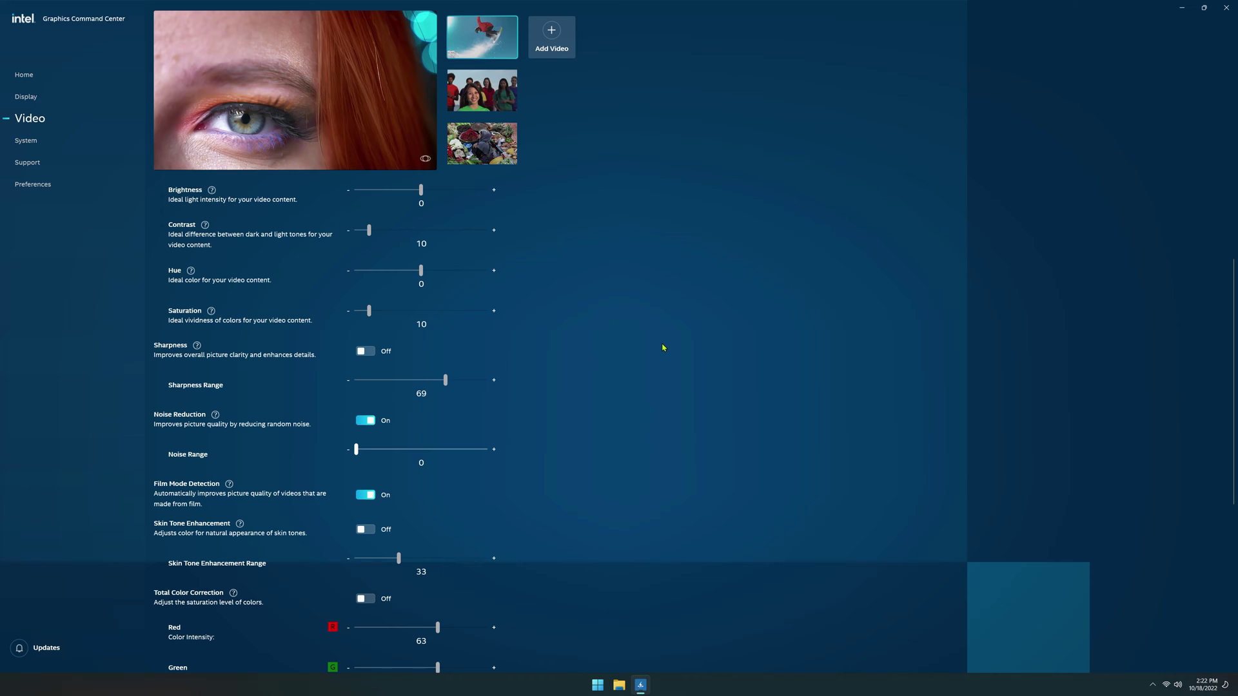
pyautogui.scroll(-2, 663, 348)
pyautogui.scroll(-5, 663, 347)
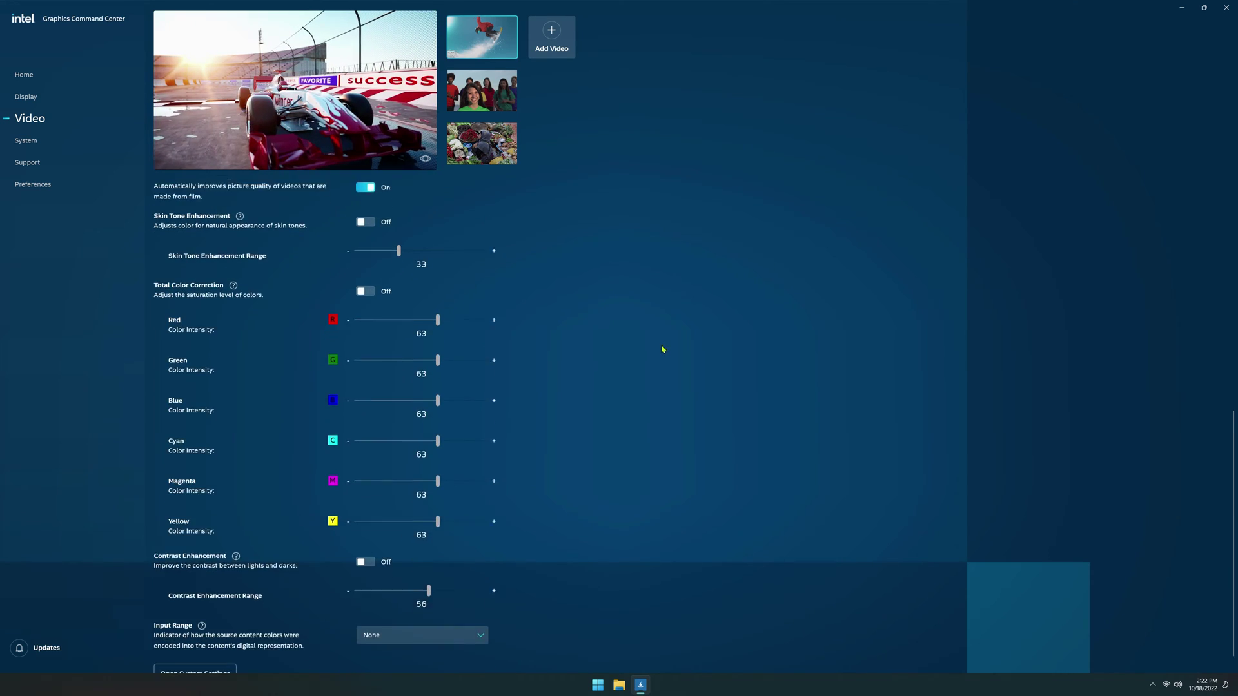
pyautogui.scroll(10, 660, 350)
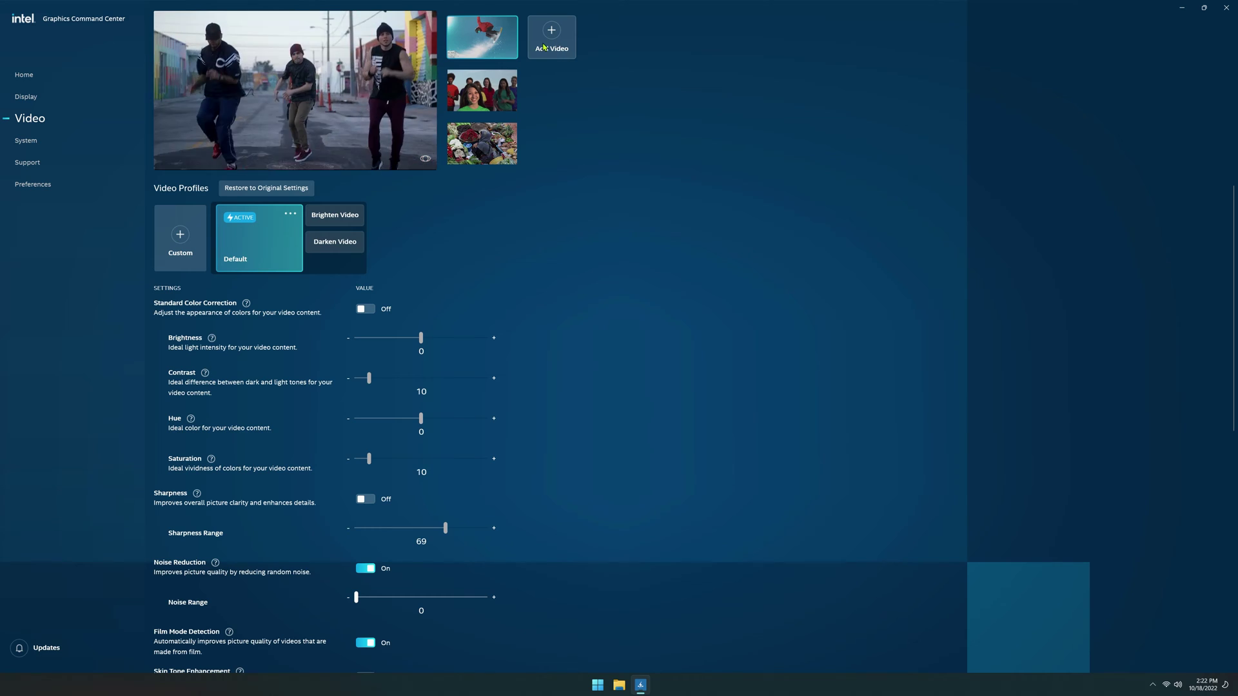
pyautogui.moveTo(336, 89)
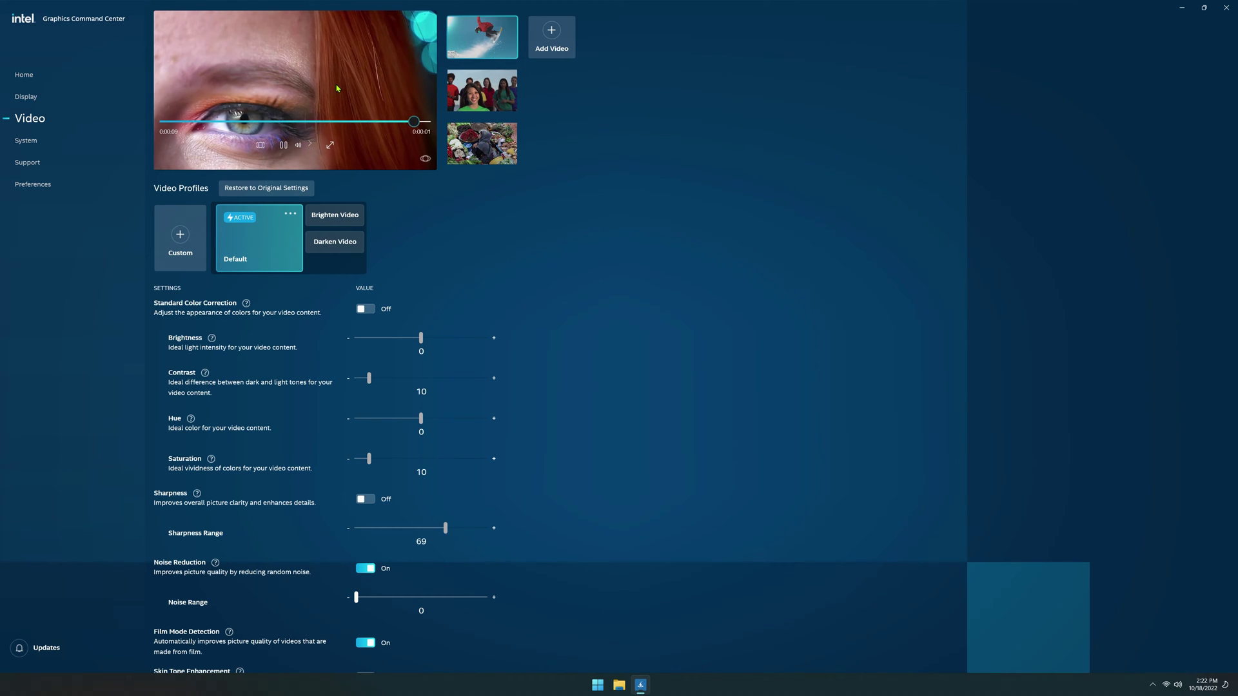
pyautogui.click(70, 141)
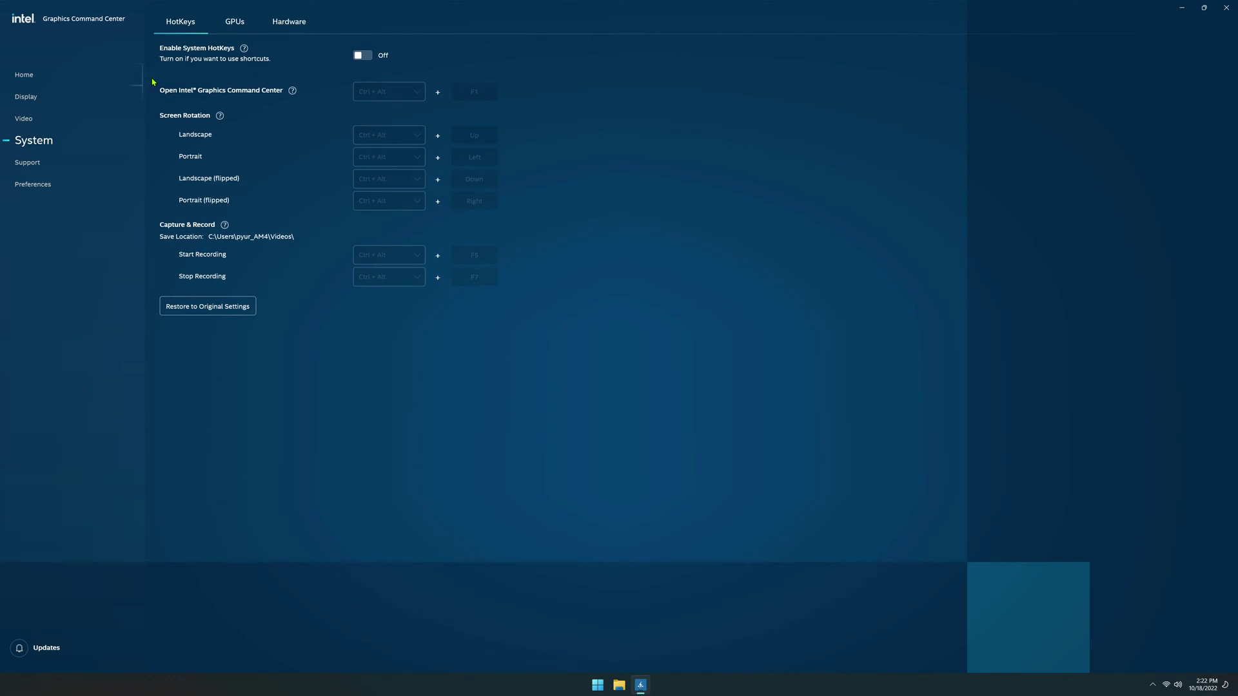
# - Review the System GPUs and Hardware tabs, then move to Support's Online Resources
pyautogui.click(236, 22)
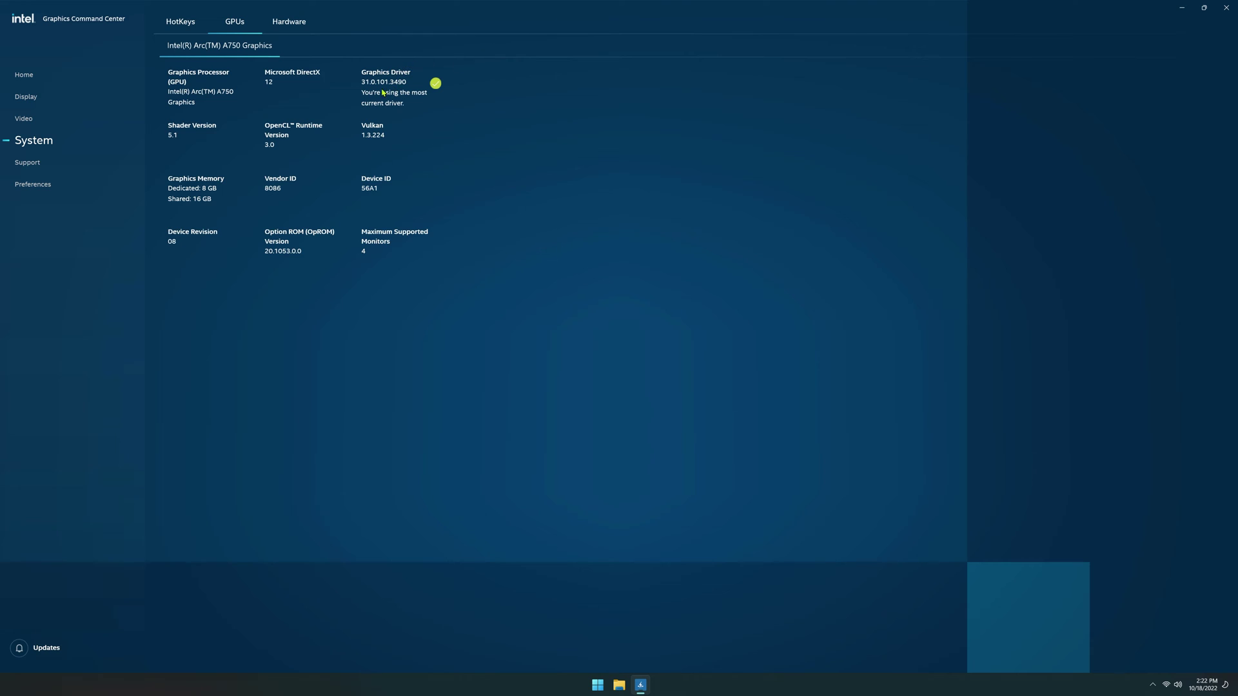
pyautogui.click(297, 31)
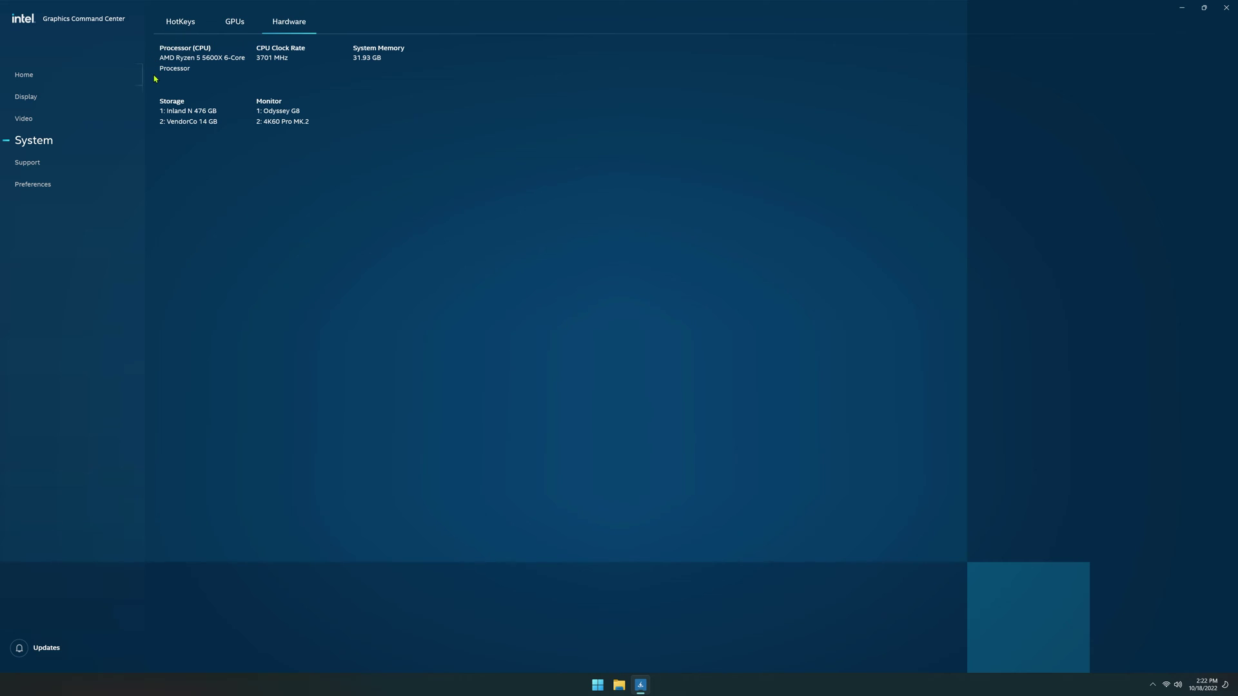
pyautogui.press('Down')
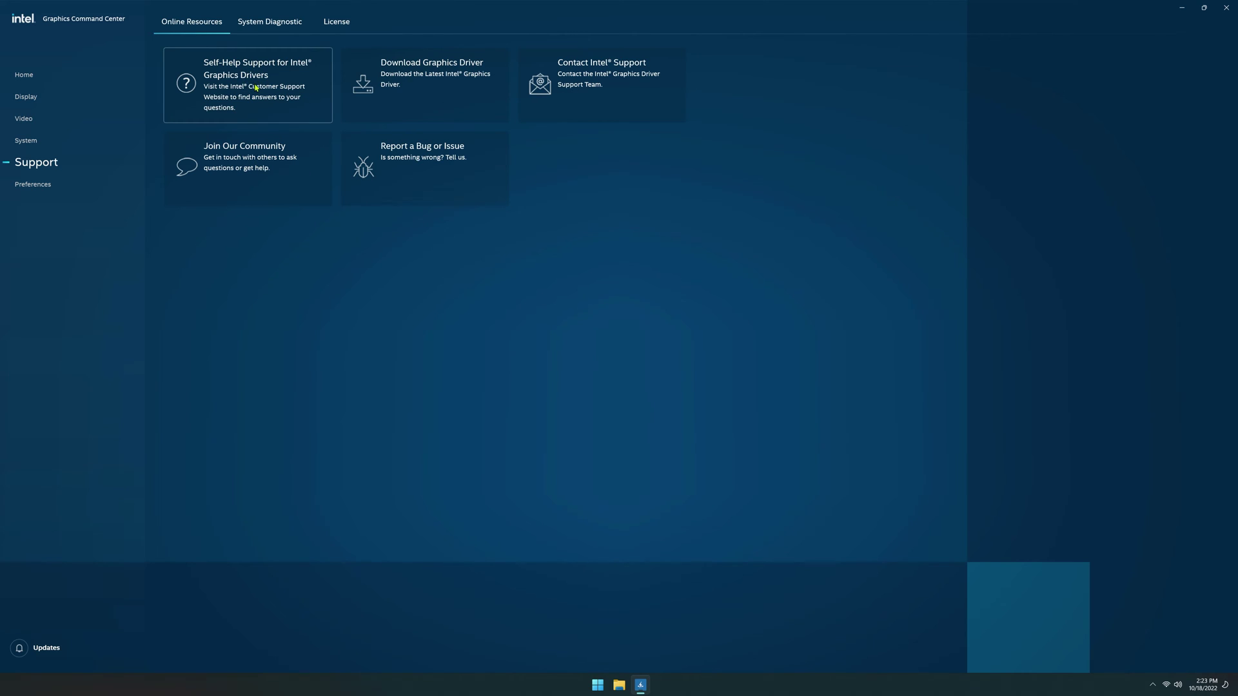
# - Check System Diagnostic, License and Preferences' Global Settings, then restore the window and return Home
pyautogui.click(264, 23)
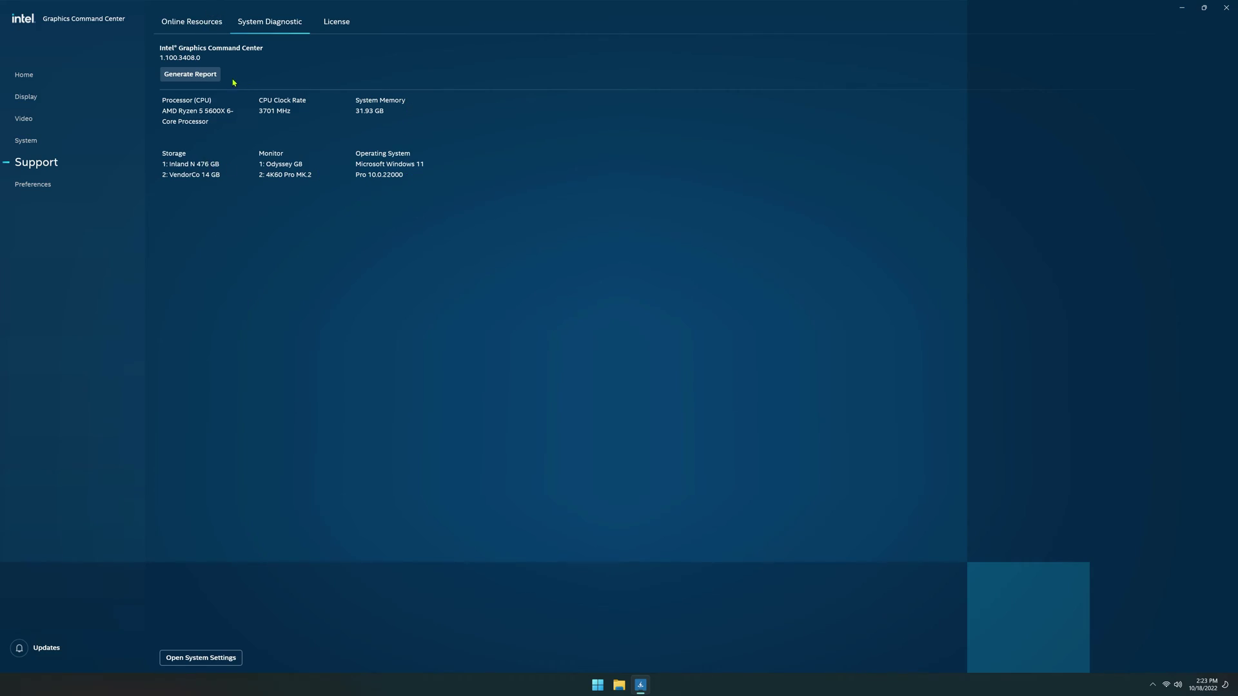
pyautogui.click(343, 27)
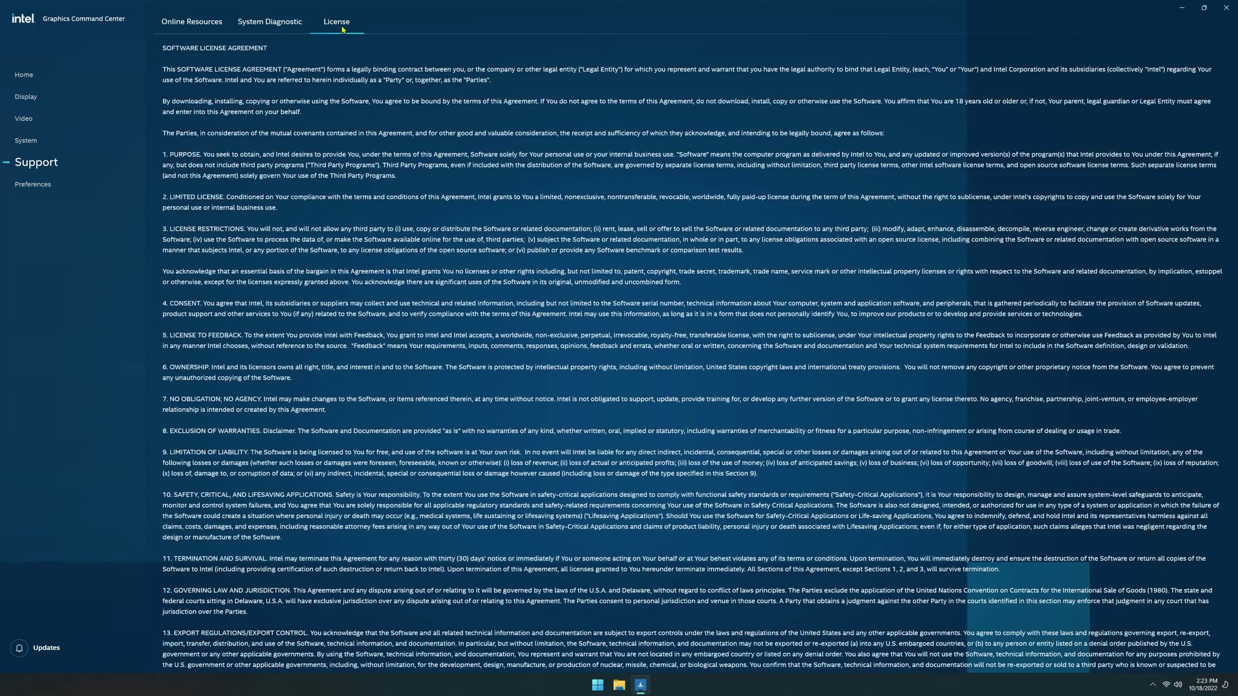
pyautogui.click(36, 185)
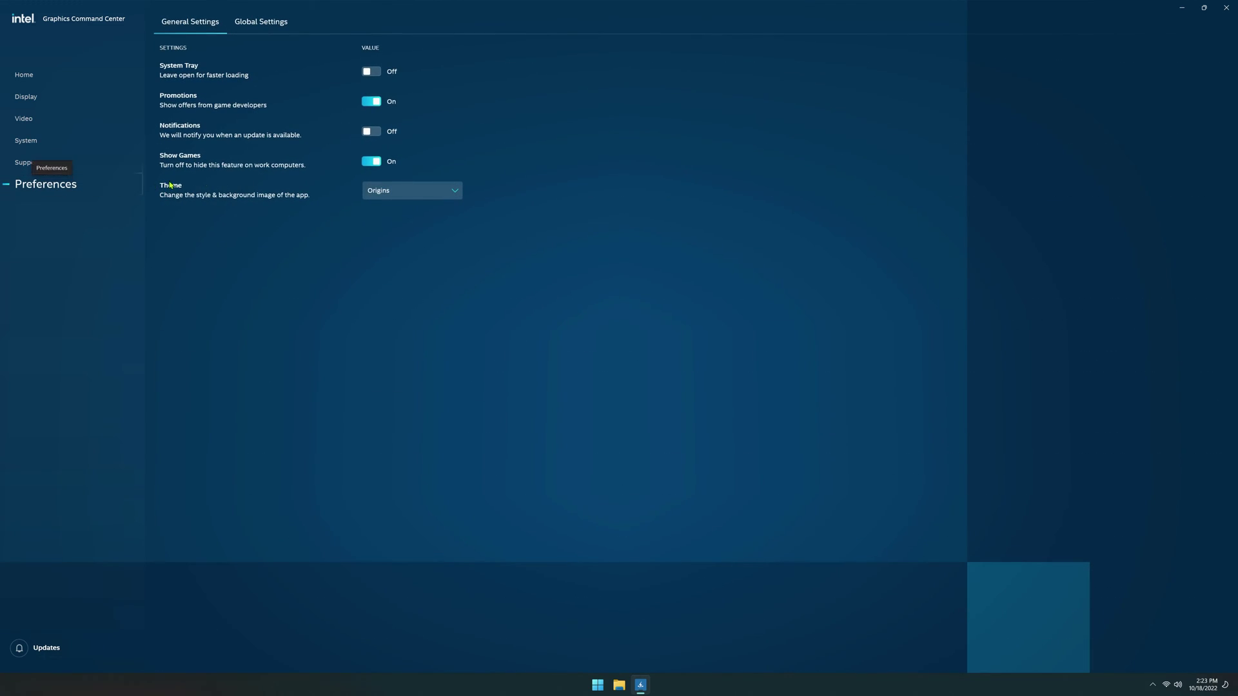
pyautogui.click(254, 27)
pyautogui.doubleClick(374, 16)
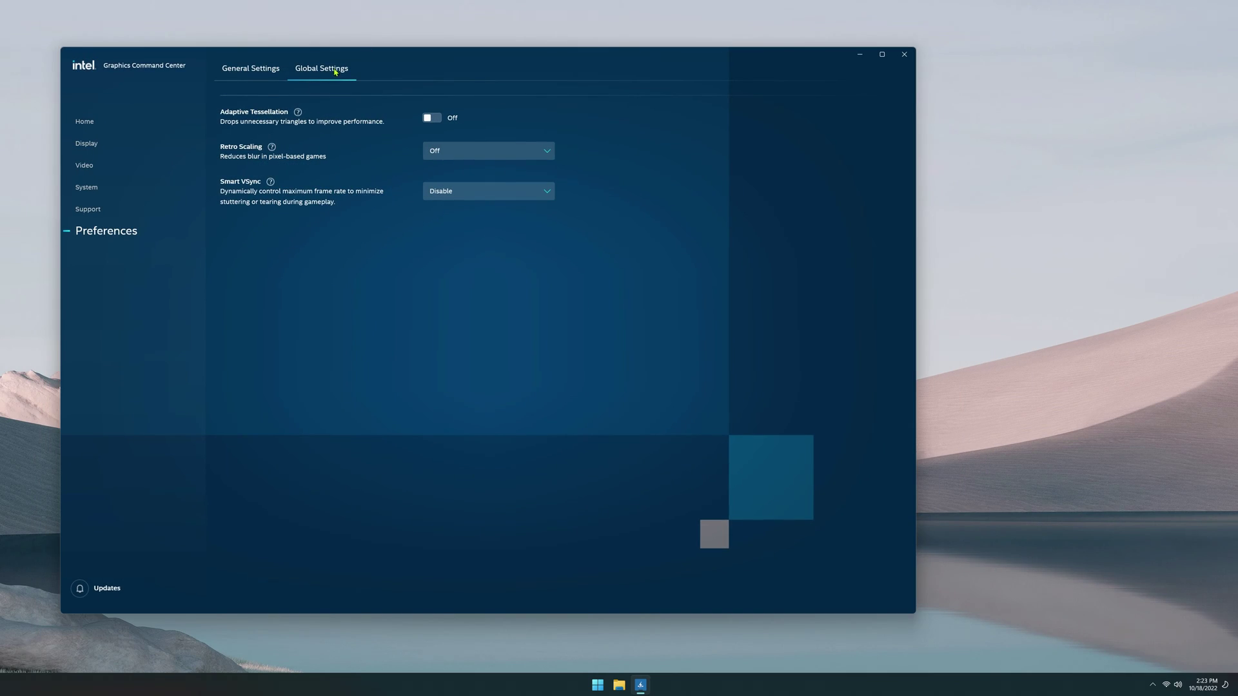
pyautogui.click(127, 119)
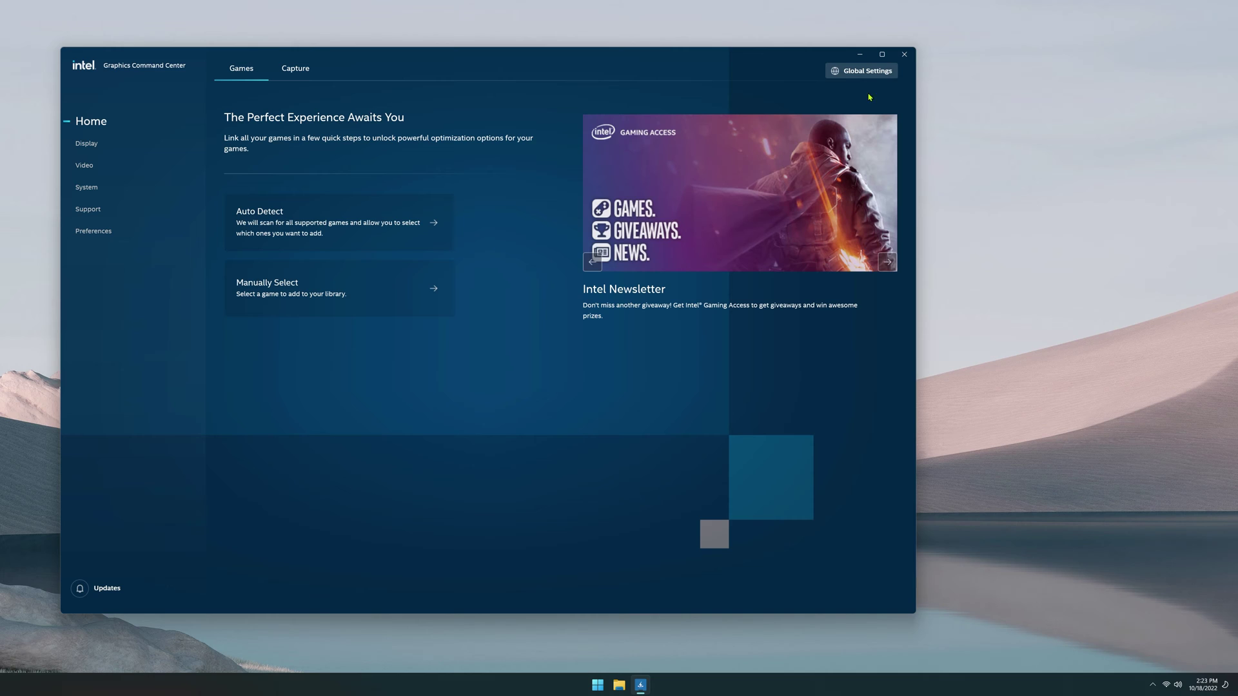
# - Close Graphics Command Center and launch Intel Arc Control from the Start menu
pyautogui.click(903, 56)
pyautogui.press('super')
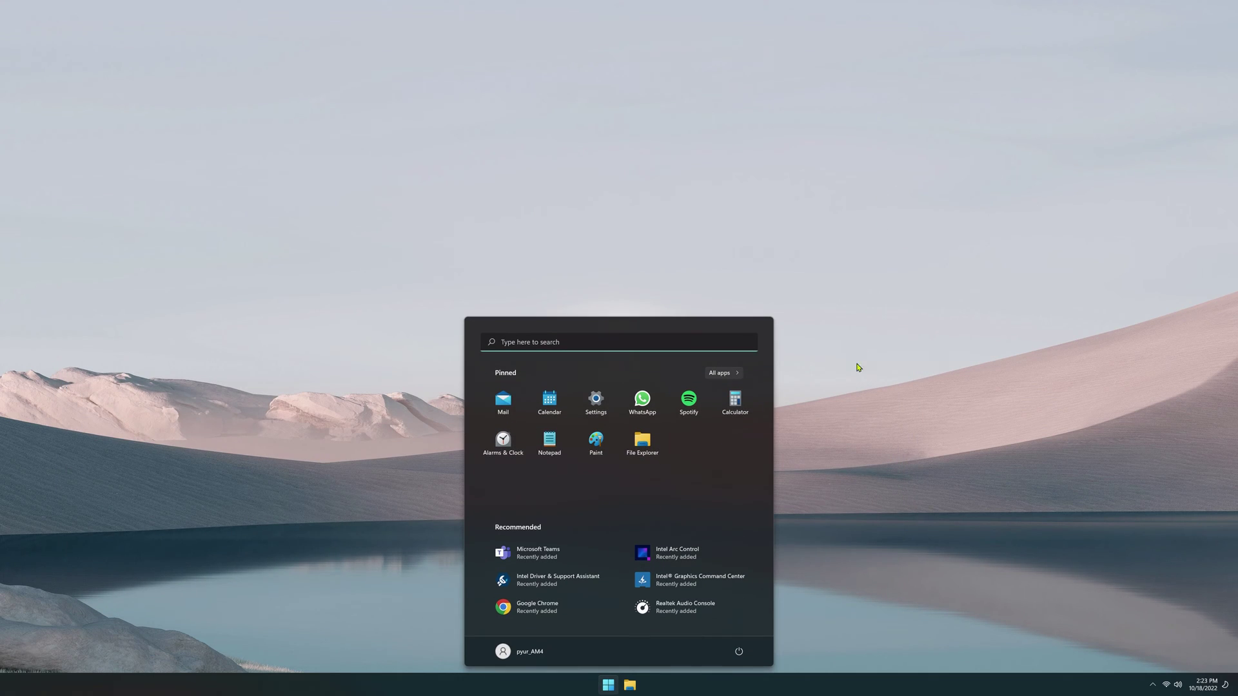
pyautogui.click(696, 553)
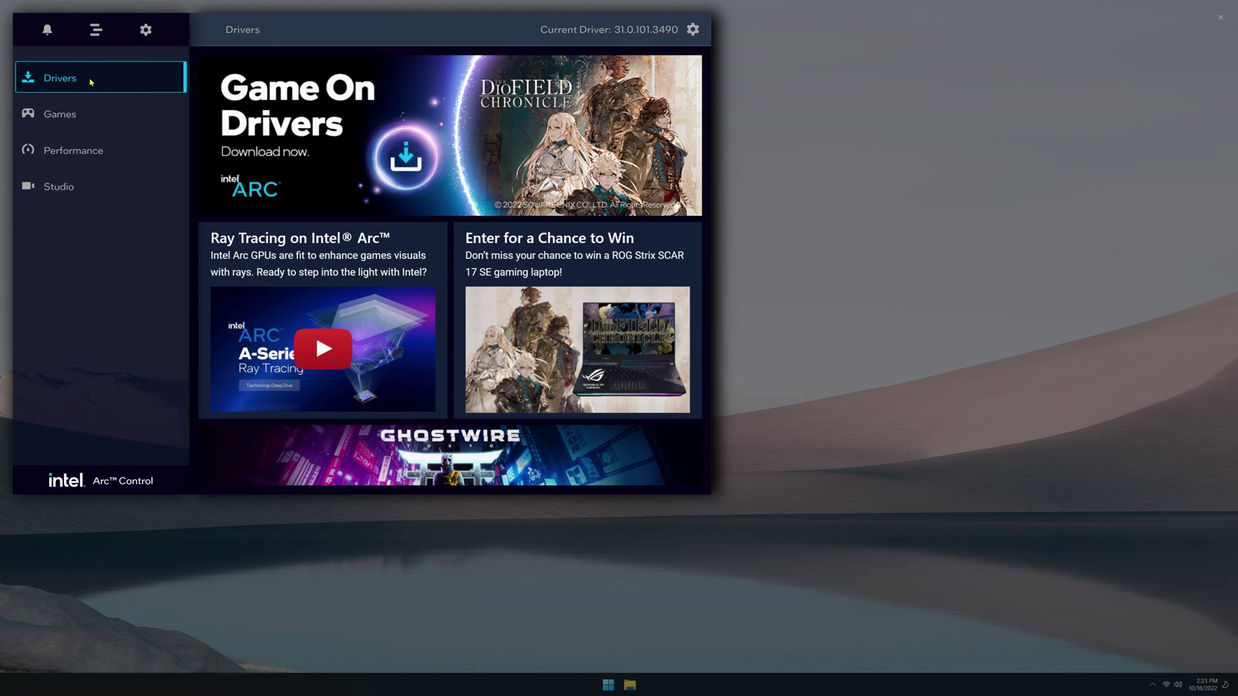
# - Check the driver update settings, keeping installation mode Clean, then open the Game library
pyautogui.click(693, 30)
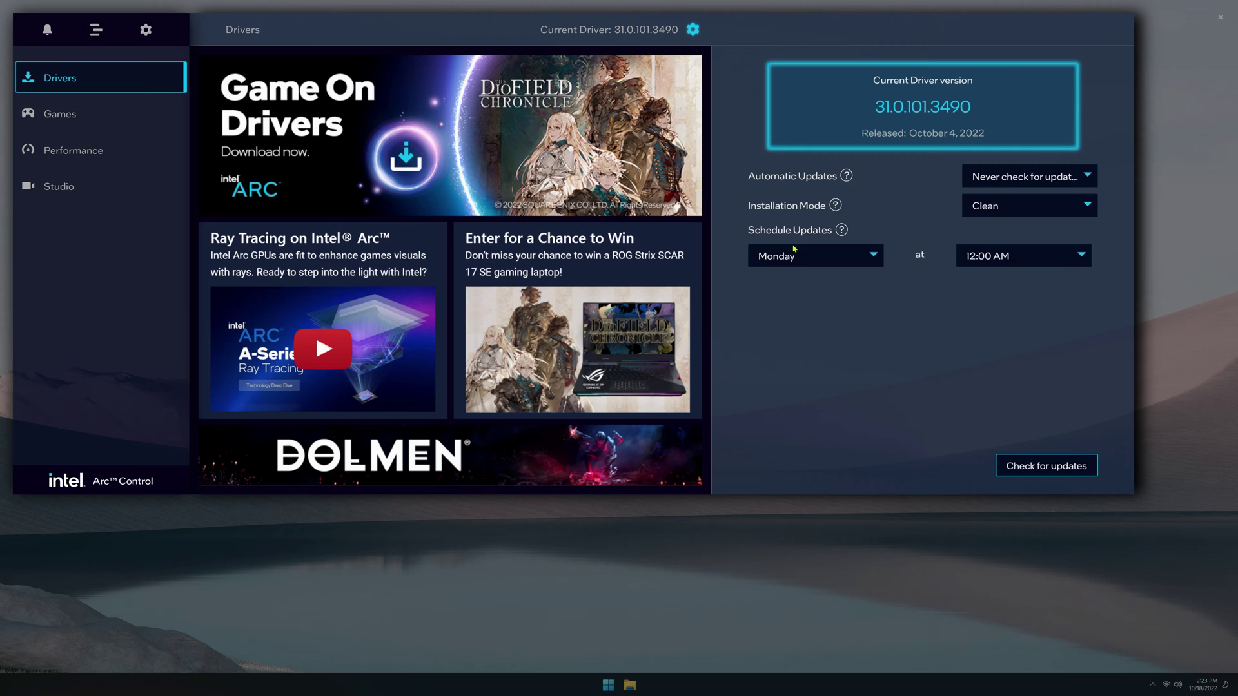
pyautogui.click(1087, 204)
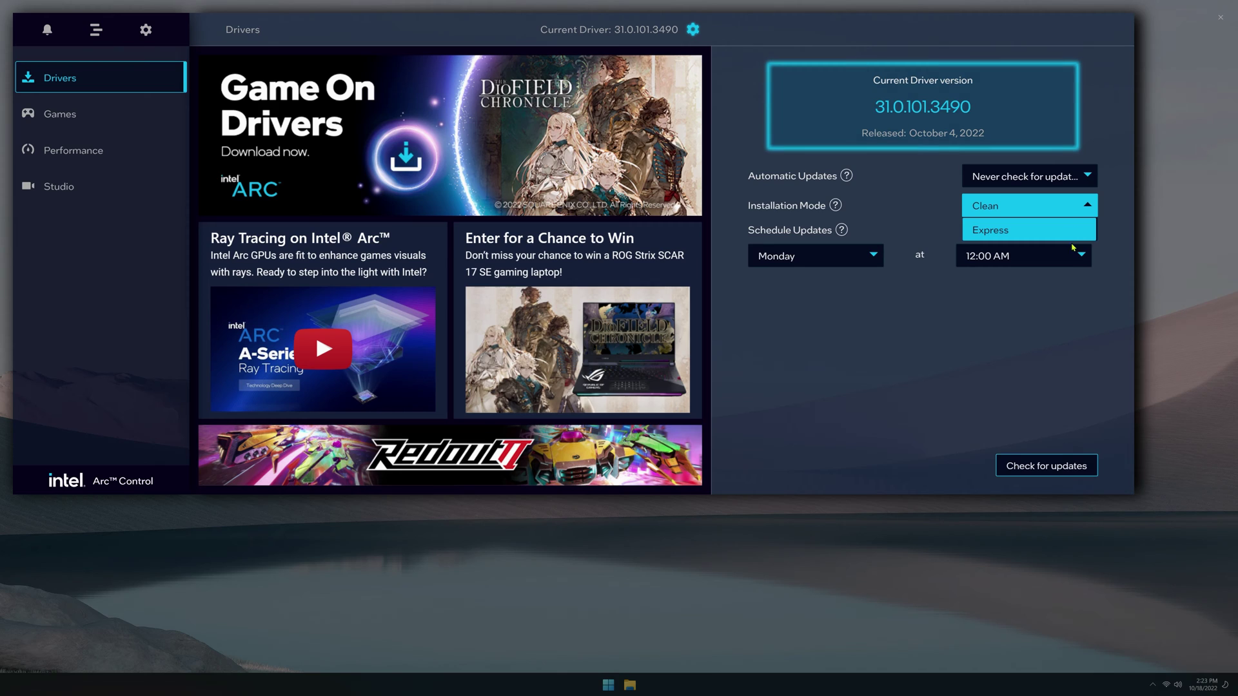
pyautogui.click(1087, 205)
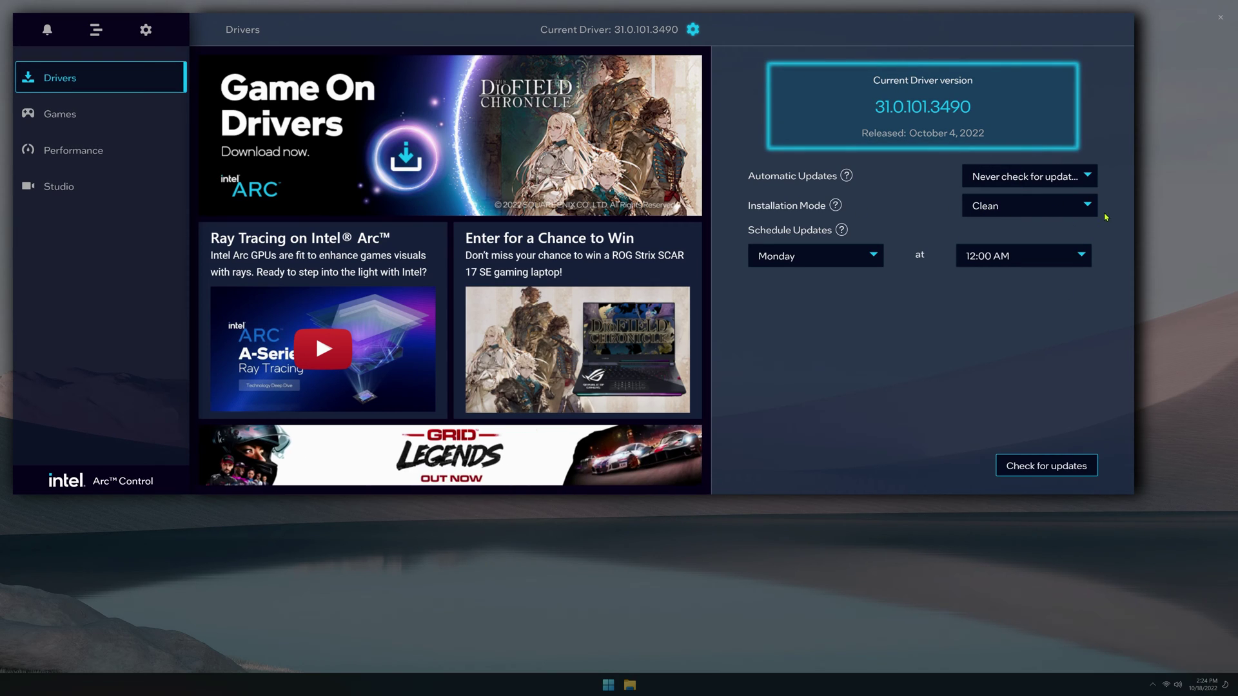
pyautogui.click(142, 113)
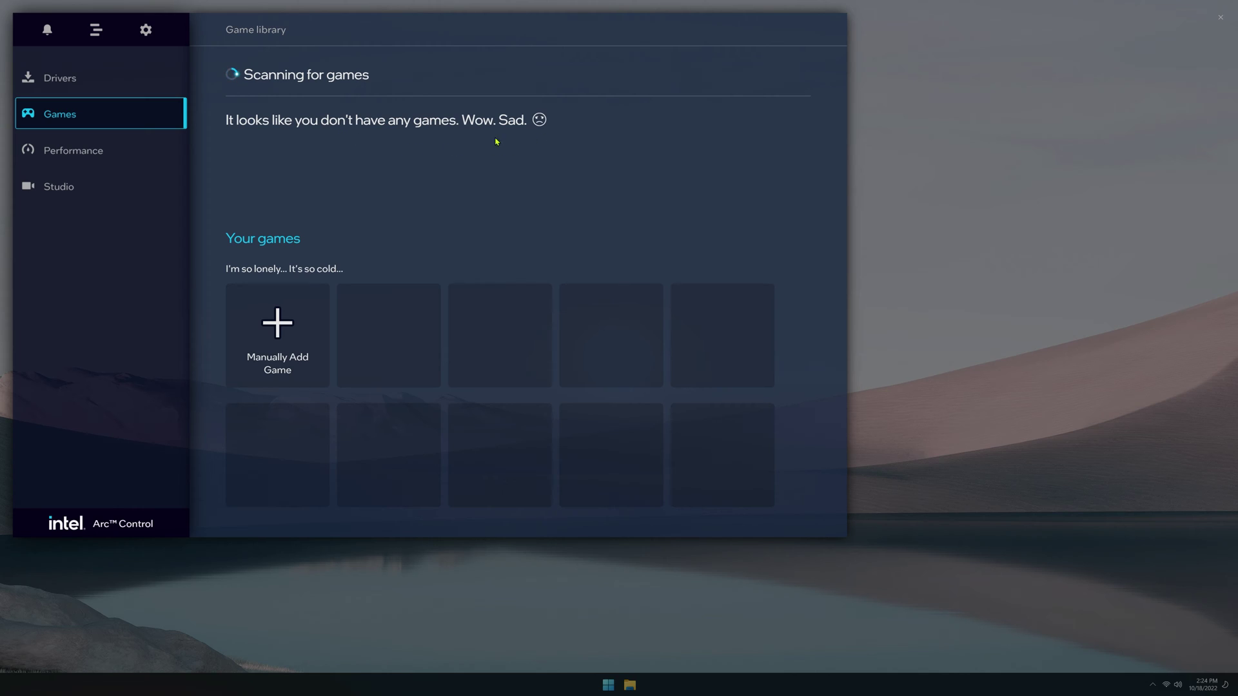
# - Open the Performance page and scroll through its live monitoring metric tiles
pyautogui.click(102, 155)
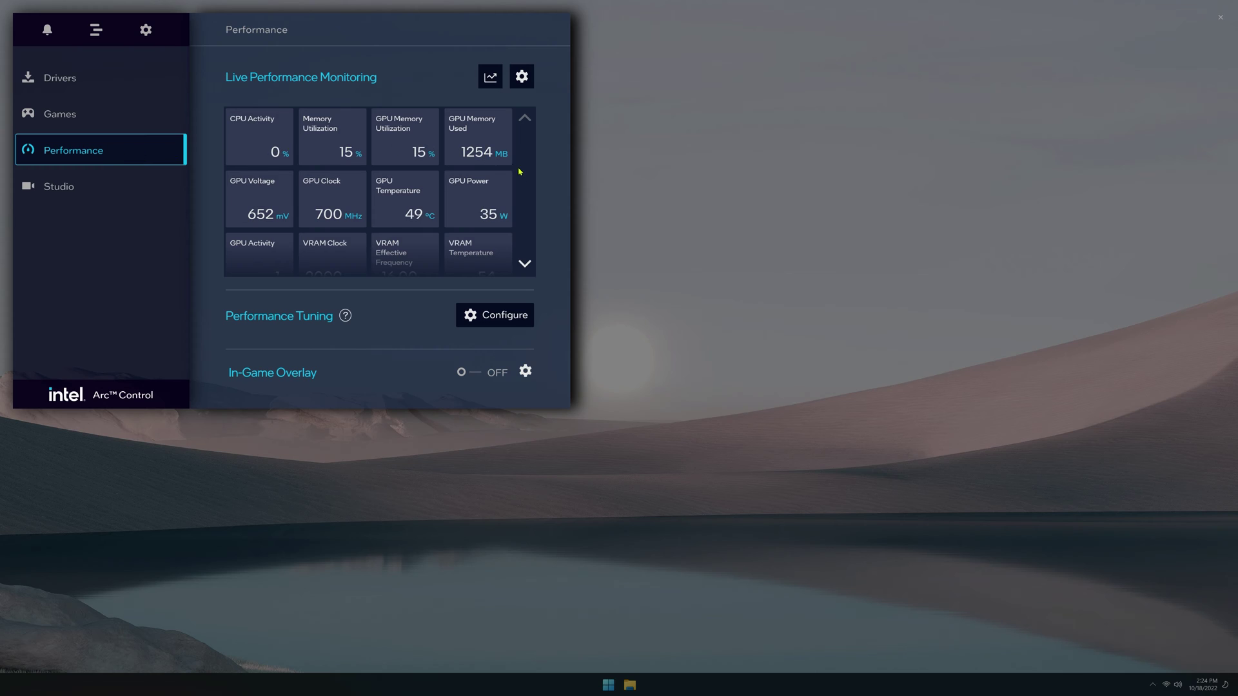
pyautogui.scroll(-2, 451, 200)
pyautogui.scroll(2, 452, 199)
pyautogui.scroll(-2, 478, 147)
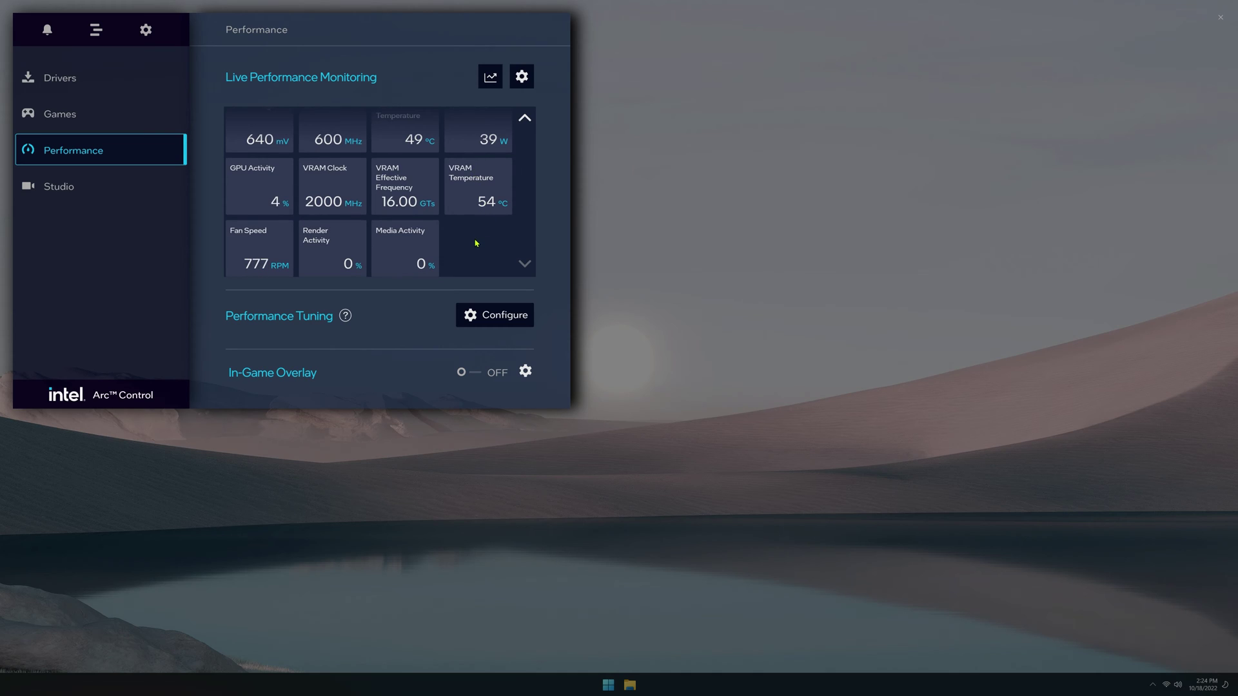
# - Show the Performance Tuning settings (190 W power, 90 °C limit), leaving In-Game Overlay off
pyautogui.click(490, 312)
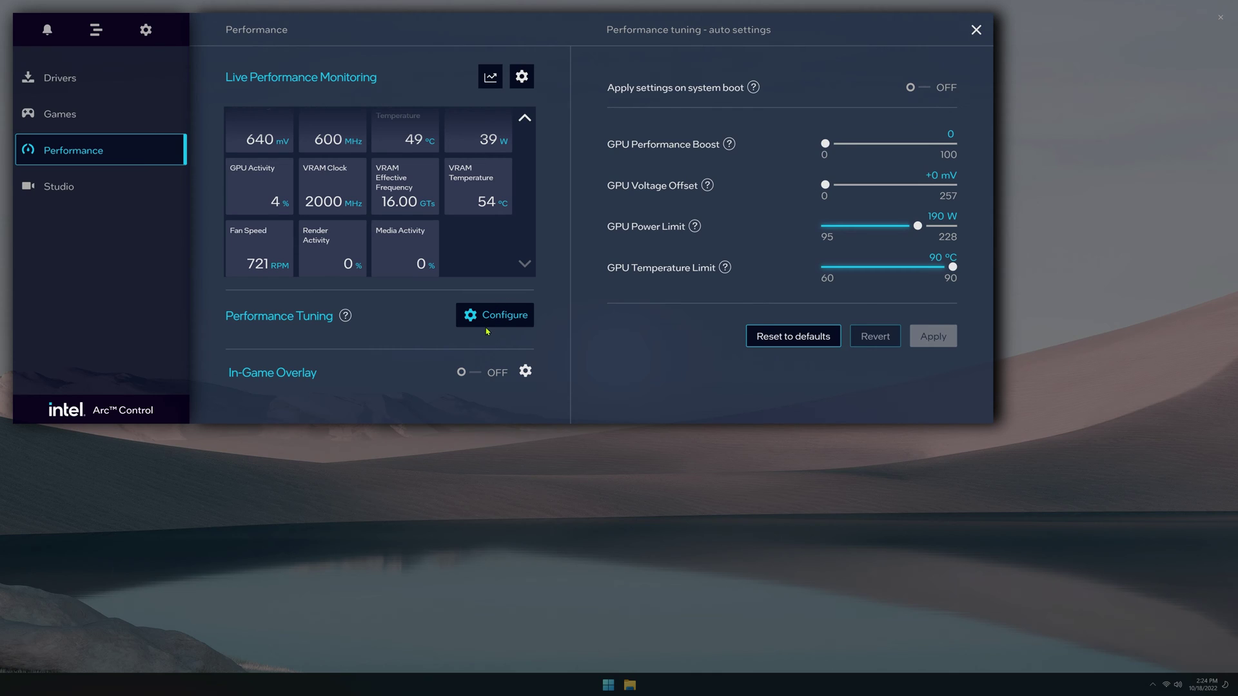
pyautogui.click(478, 376)
pyautogui.click(476, 376)
# - Review Studio's Broadcast, Capture and Highlights settings, then open the empty Notifications list
pyautogui.click(81, 188)
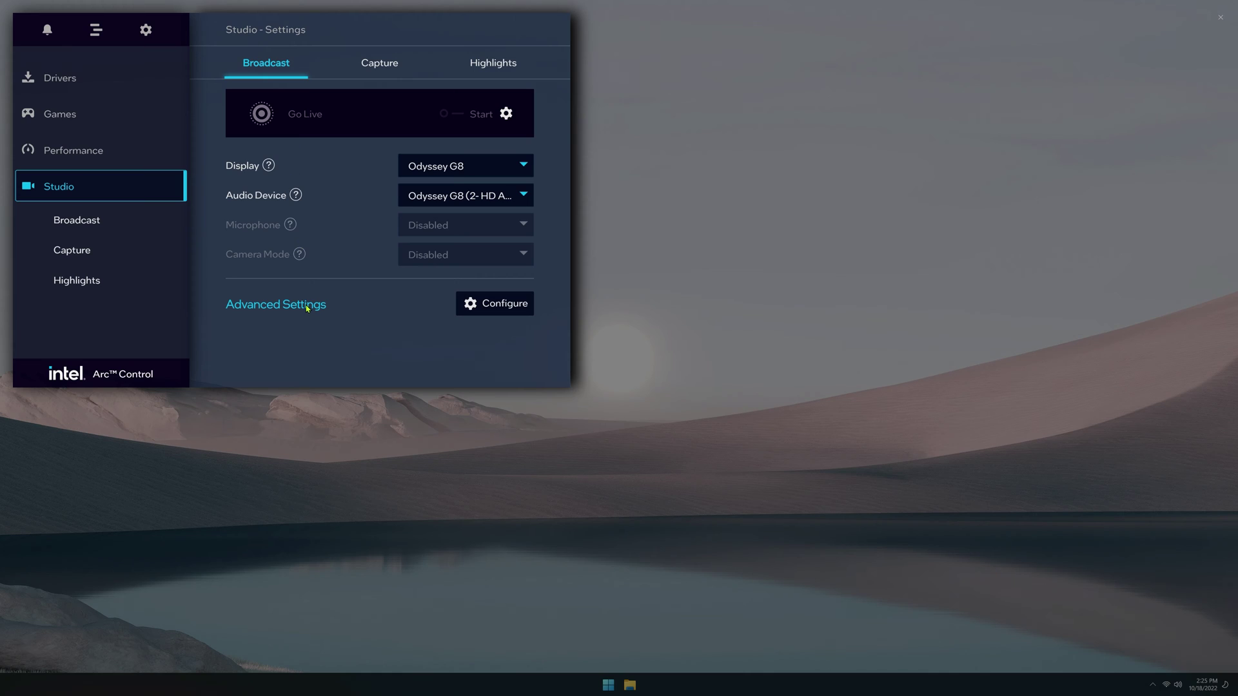
pyautogui.click(505, 301)
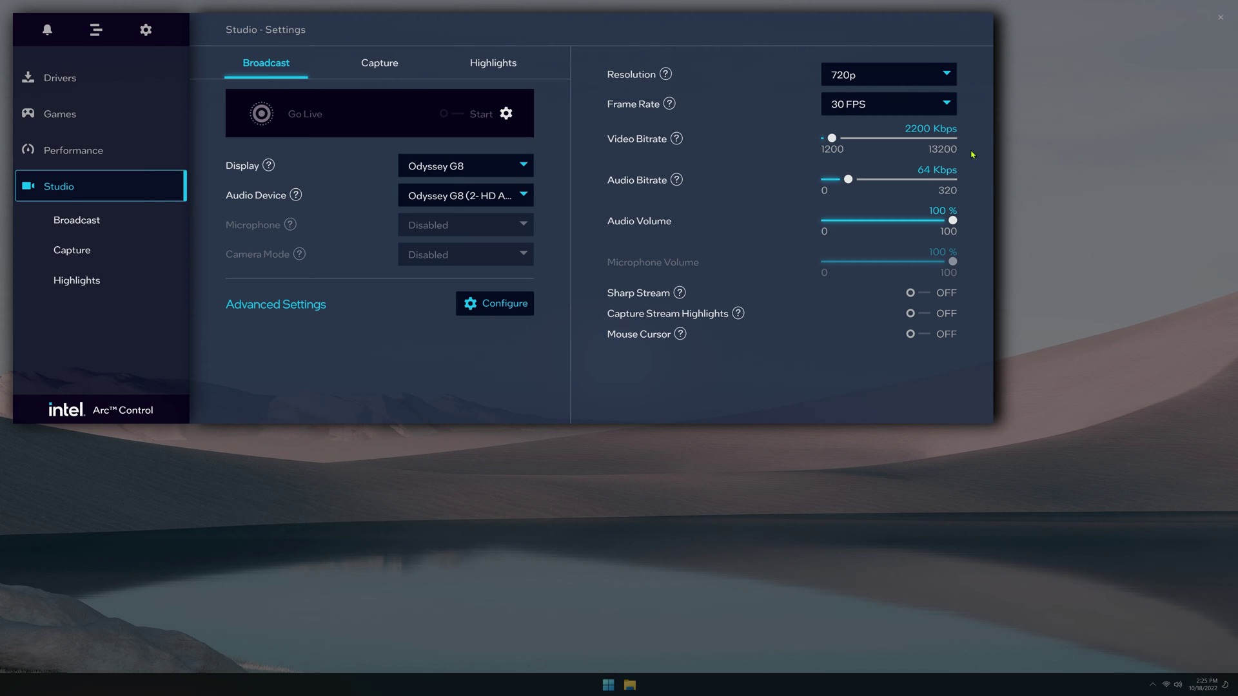
pyautogui.click(386, 66)
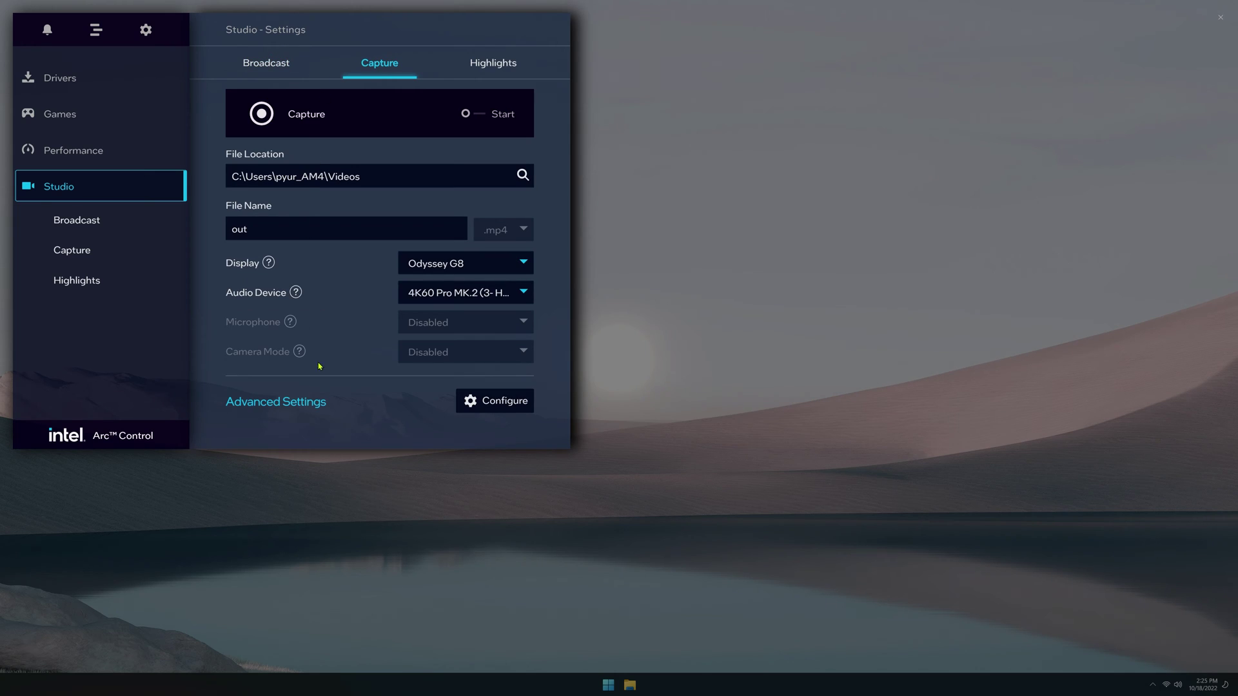
pyautogui.click(490, 405)
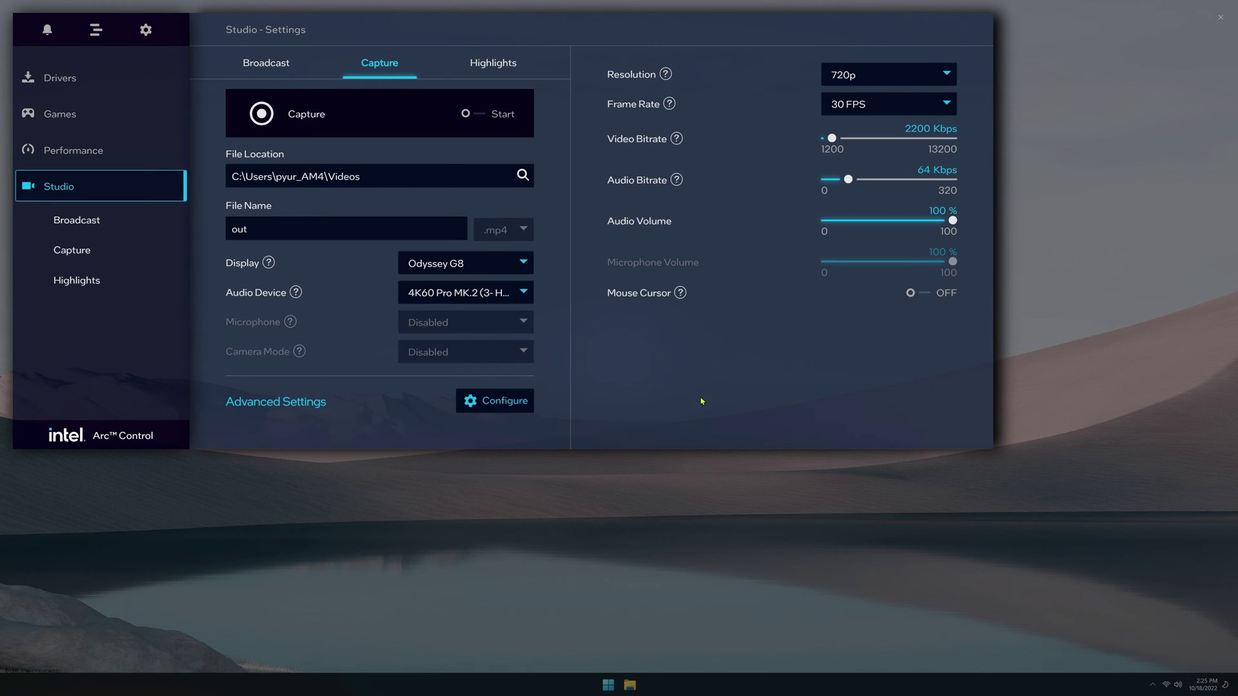
pyautogui.click(500, 69)
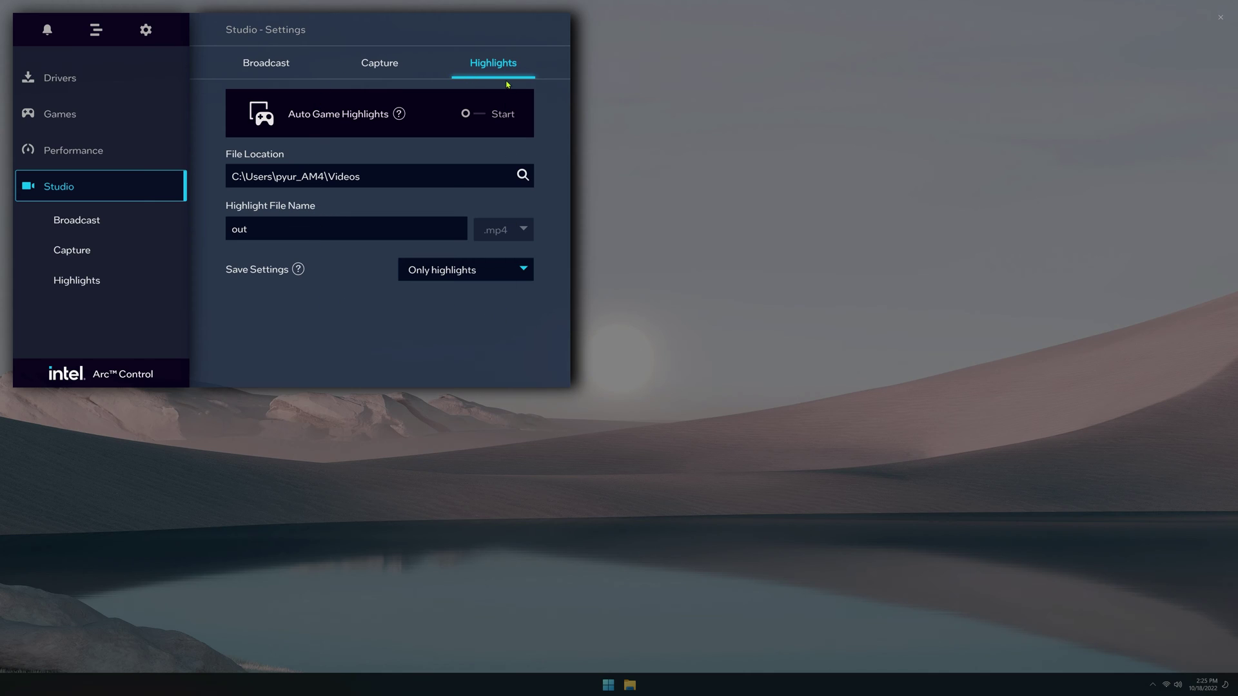
pyautogui.click(47, 30)
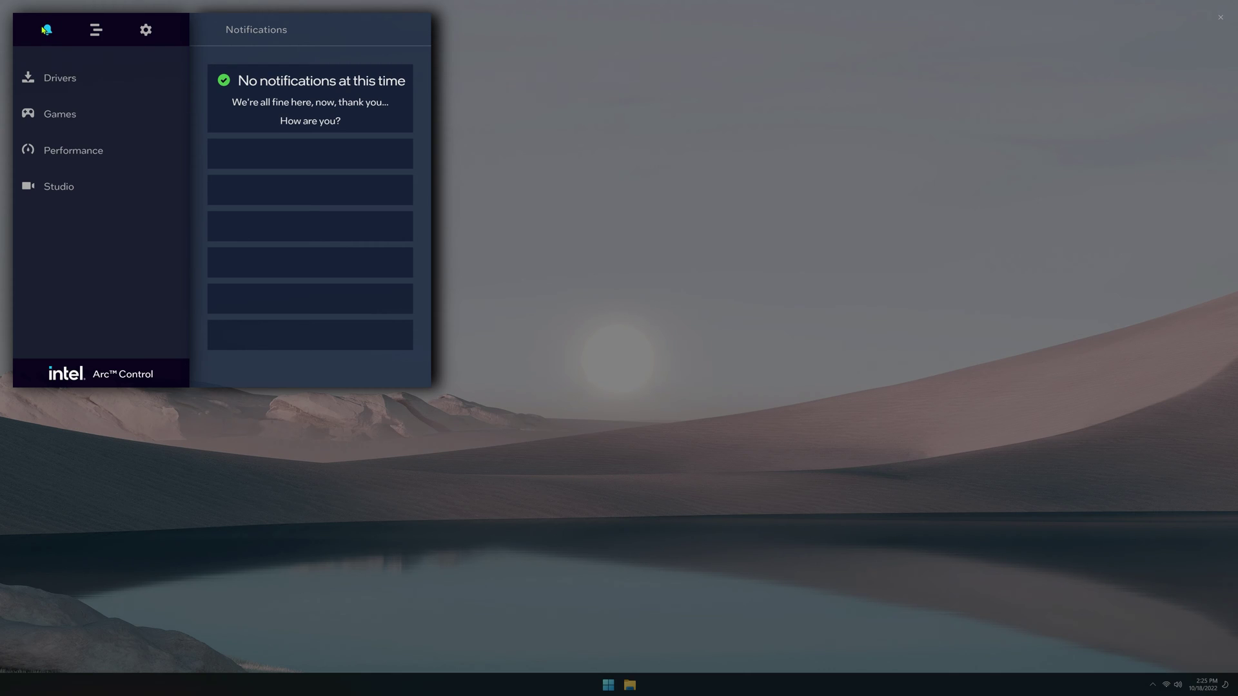
# - In Menu Customization, toggle Games off and back on in the side menu
pyautogui.click(97, 30)
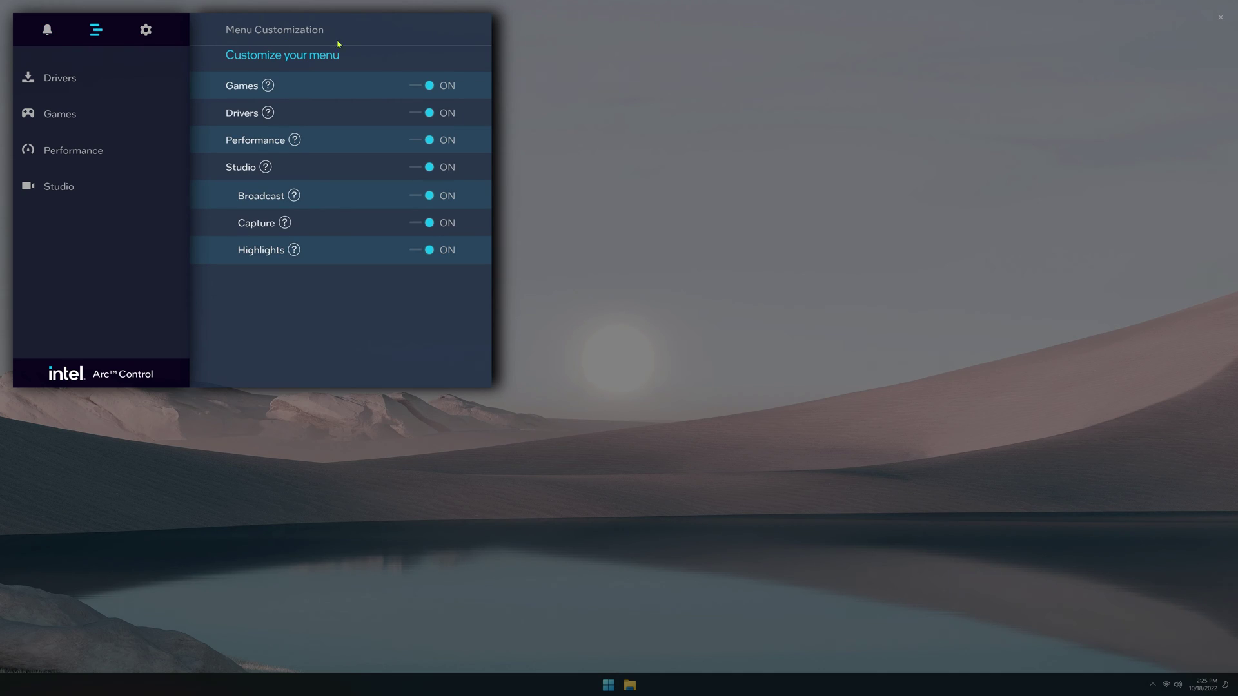
pyautogui.click(428, 86)
pyautogui.click(426, 87)
# - Drag App Preferences transparency to about 60% and back to 100%
pyautogui.click(147, 31)
pyautogui.click(291, 77)
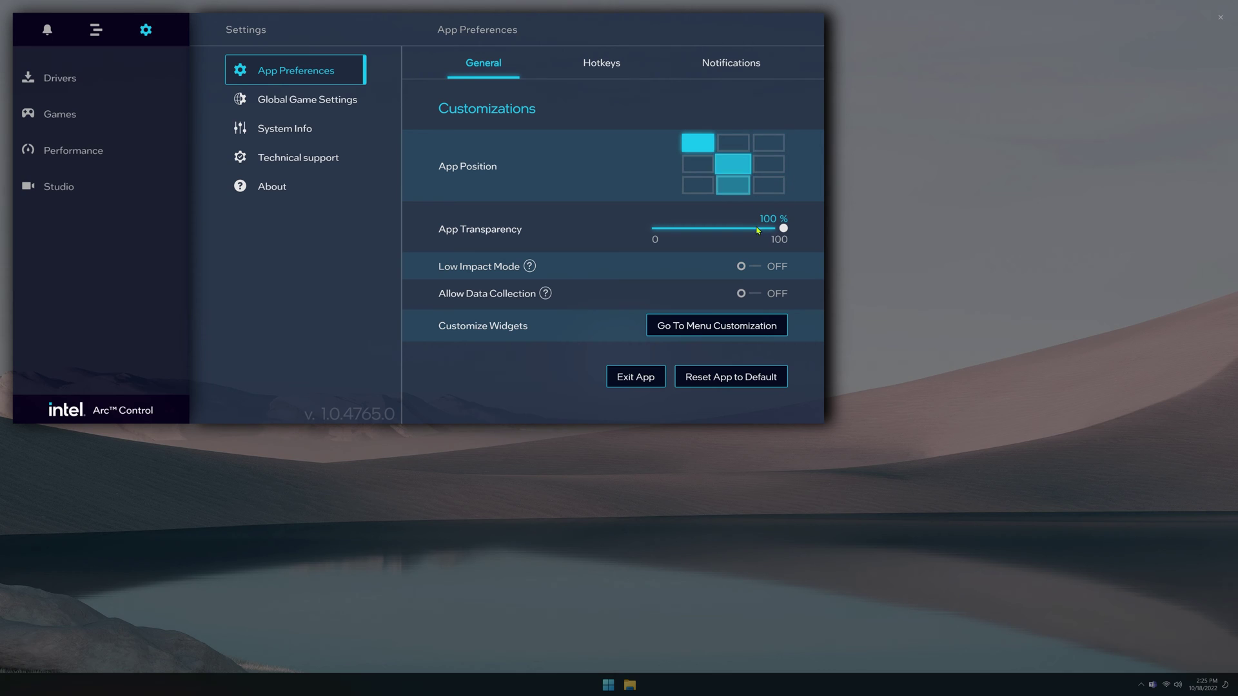
pyautogui.moveTo(782, 228); pyautogui.dragTo(733, 250)
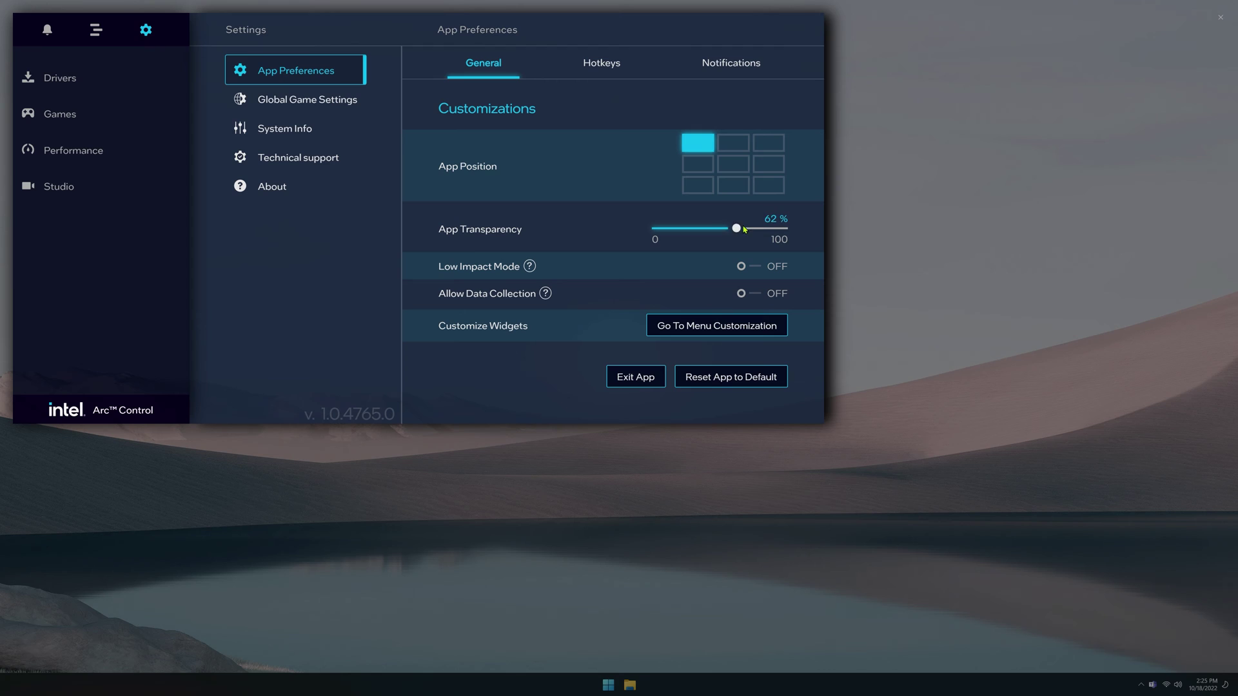
pyautogui.moveTo(732, 229); pyautogui.dragTo(784, 229)
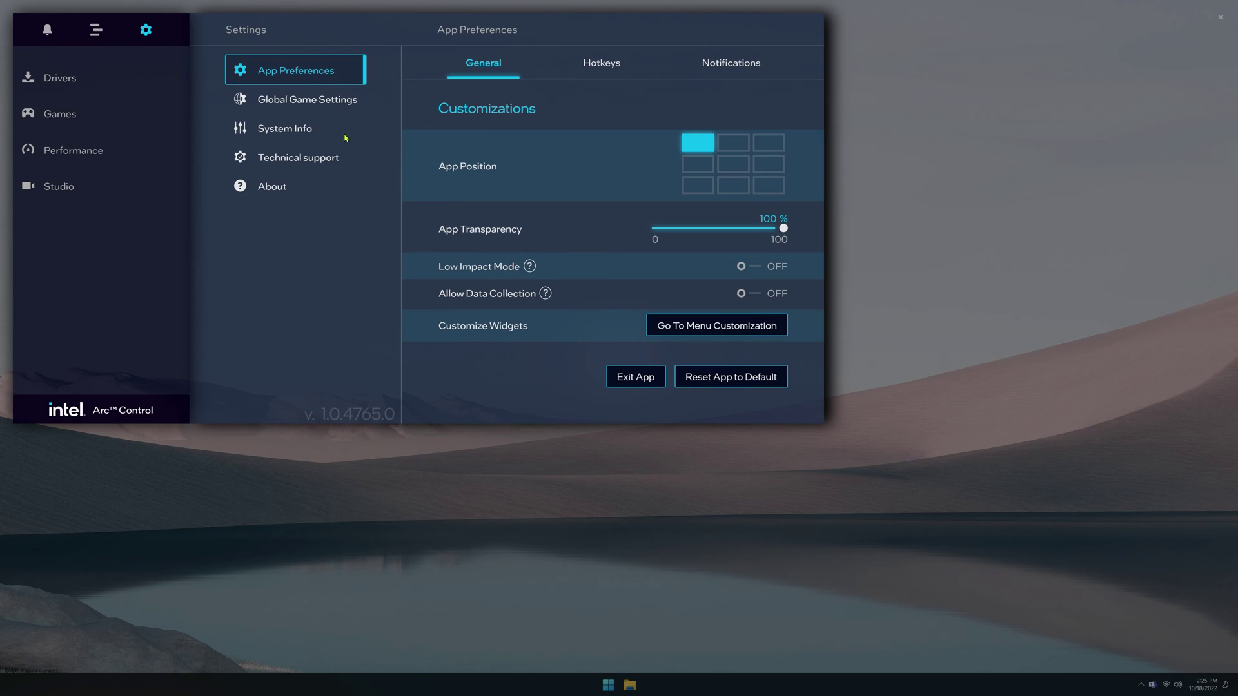
# - Show the Hotkeys tab listing app, performance overlay and Studio highlights shortcuts
pyautogui.click(673, 324)
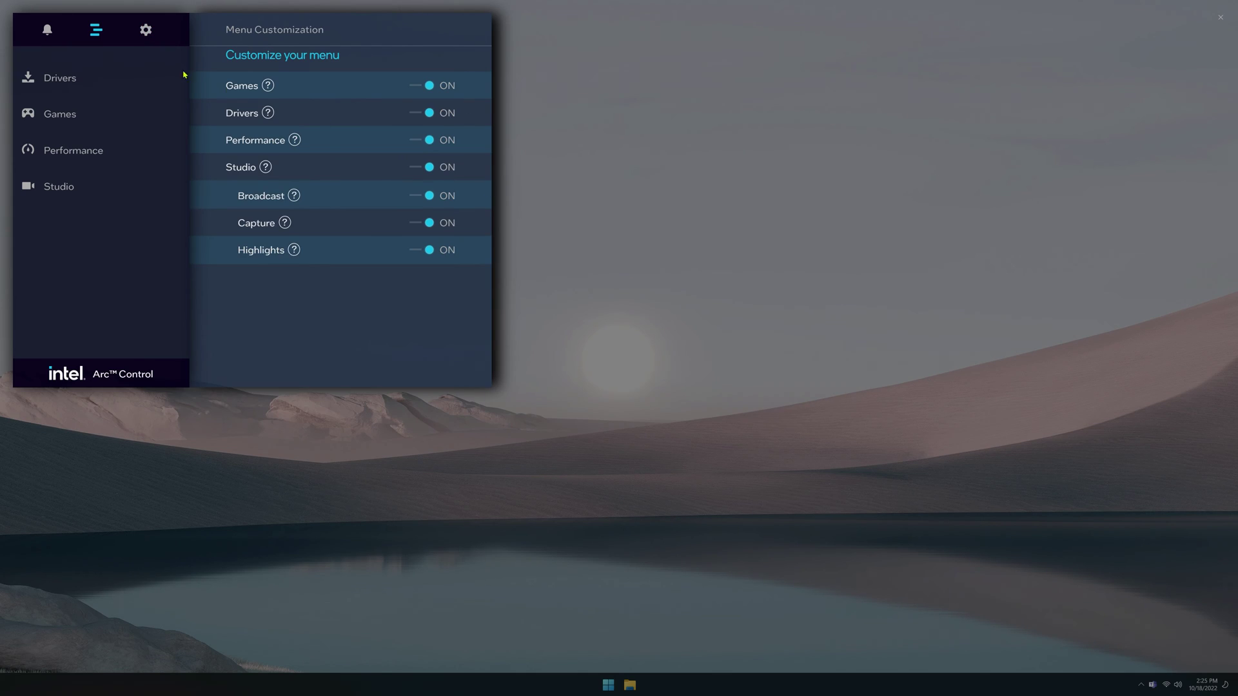
pyautogui.click(145, 30)
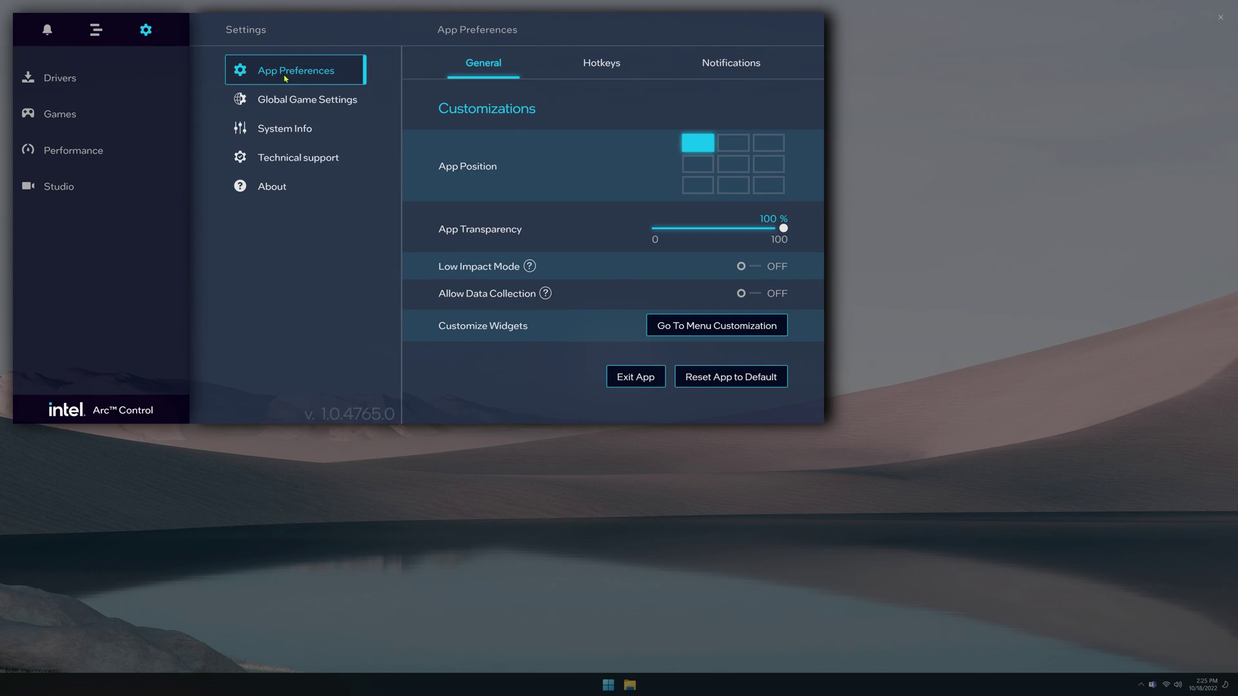
pyautogui.click(610, 64)
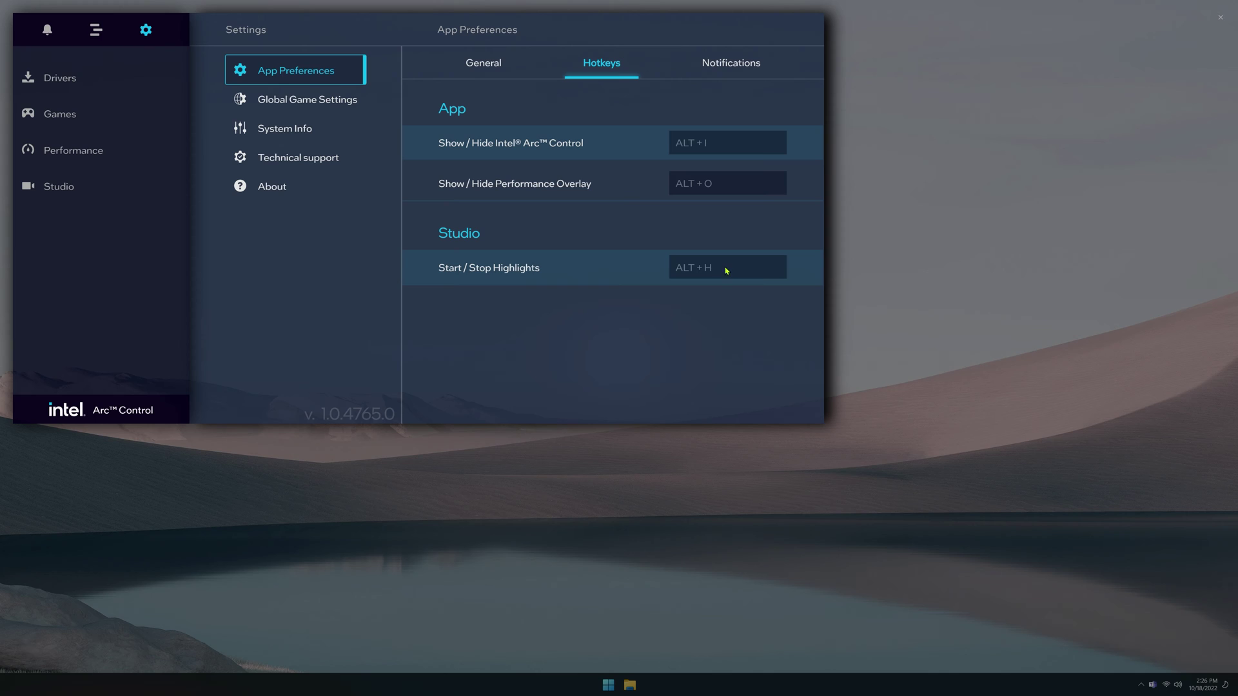
# - Check notification preferences and Global Game Settings, leaving Tearing Mitigation at Application Choice
pyautogui.click(743, 67)
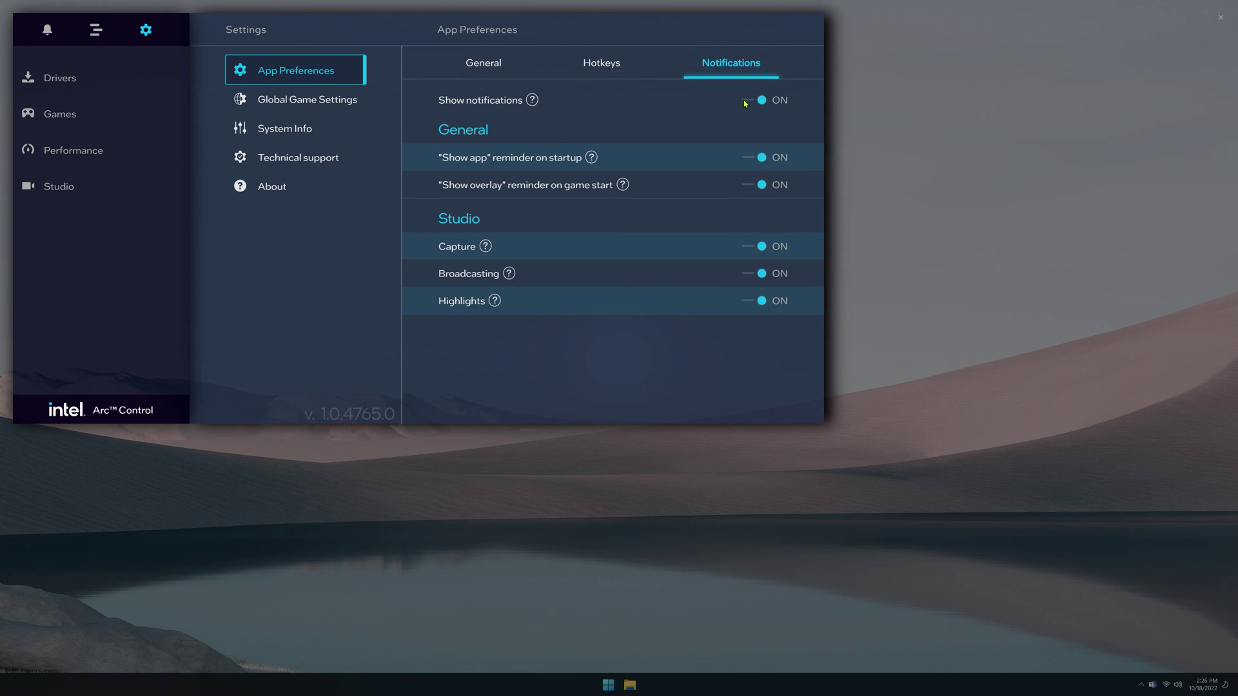
pyautogui.click(308, 107)
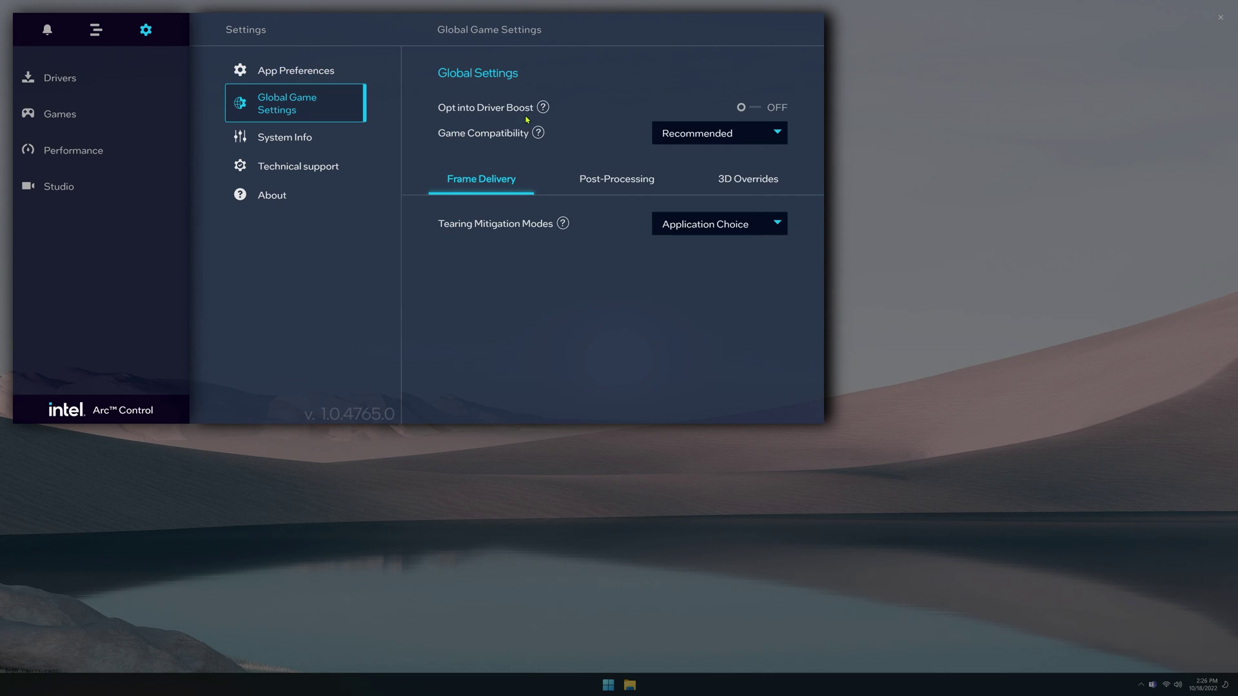
pyautogui.moveTo(543, 110)
pyautogui.click(703, 231)
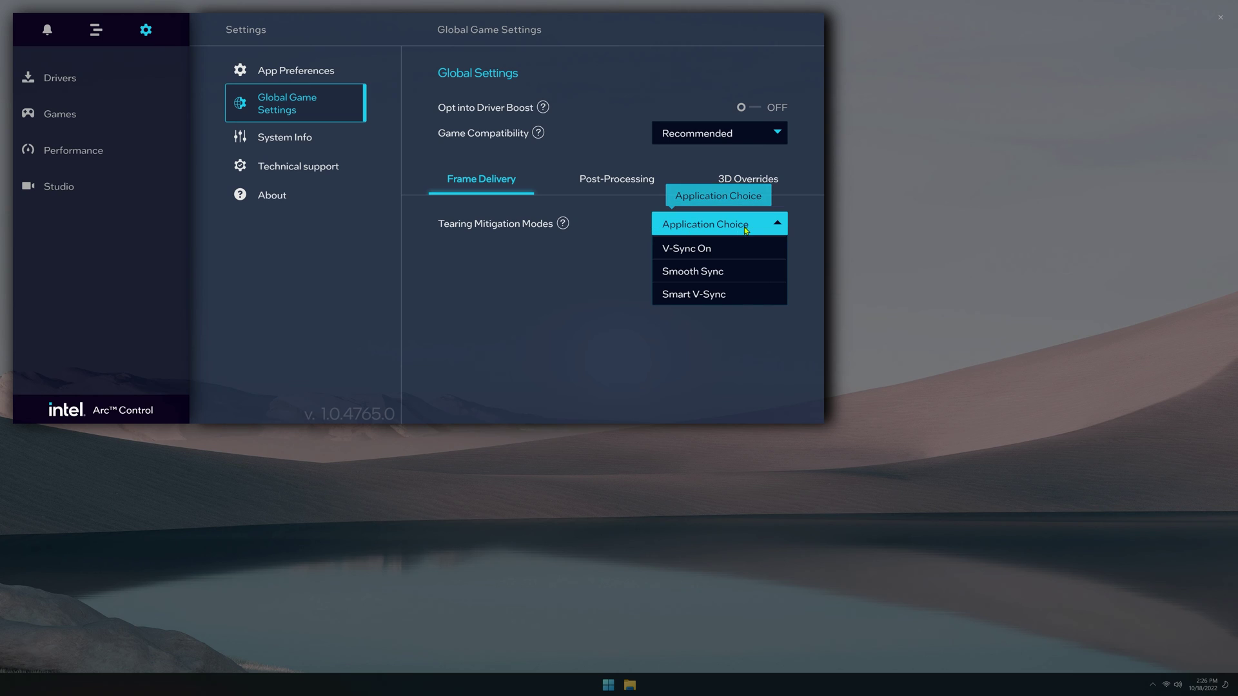
pyautogui.click(746, 230)
# - Review the post-processing Retro Scaling choices, keeping it Disabled, then view the 3D override settings
pyautogui.click(625, 180)
pyautogui.click(707, 225)
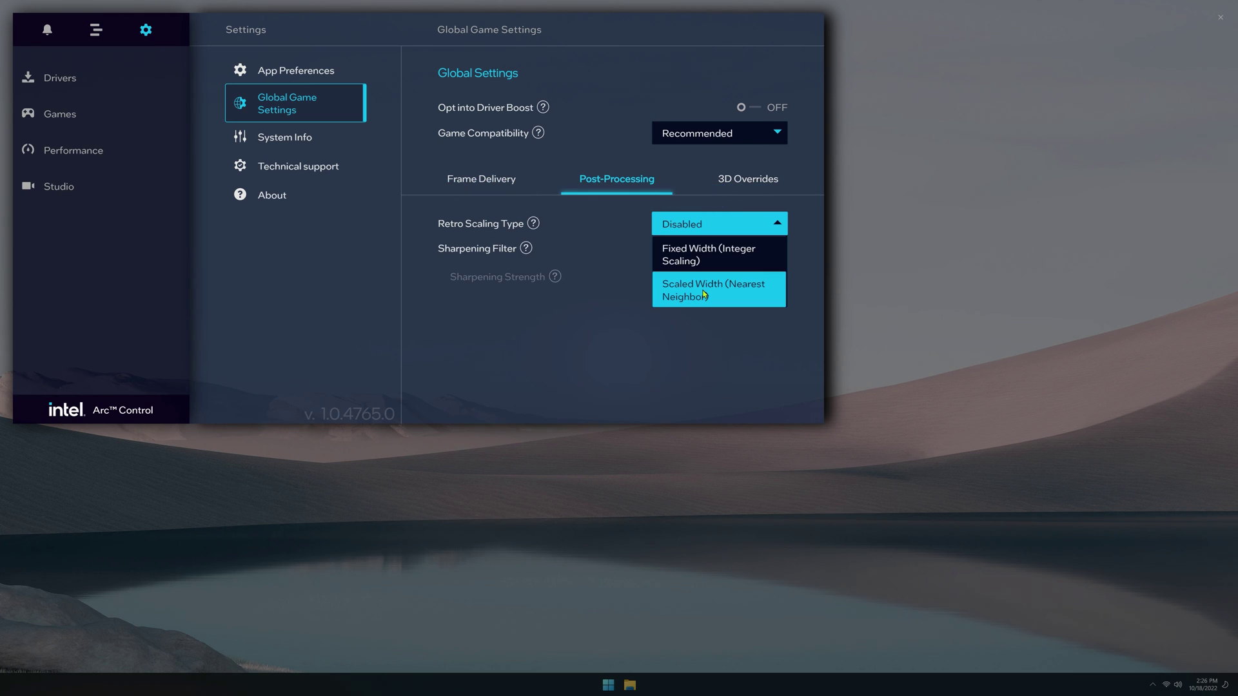
pyautogui.click(711, 225)
pyautogui.click(756, 183)
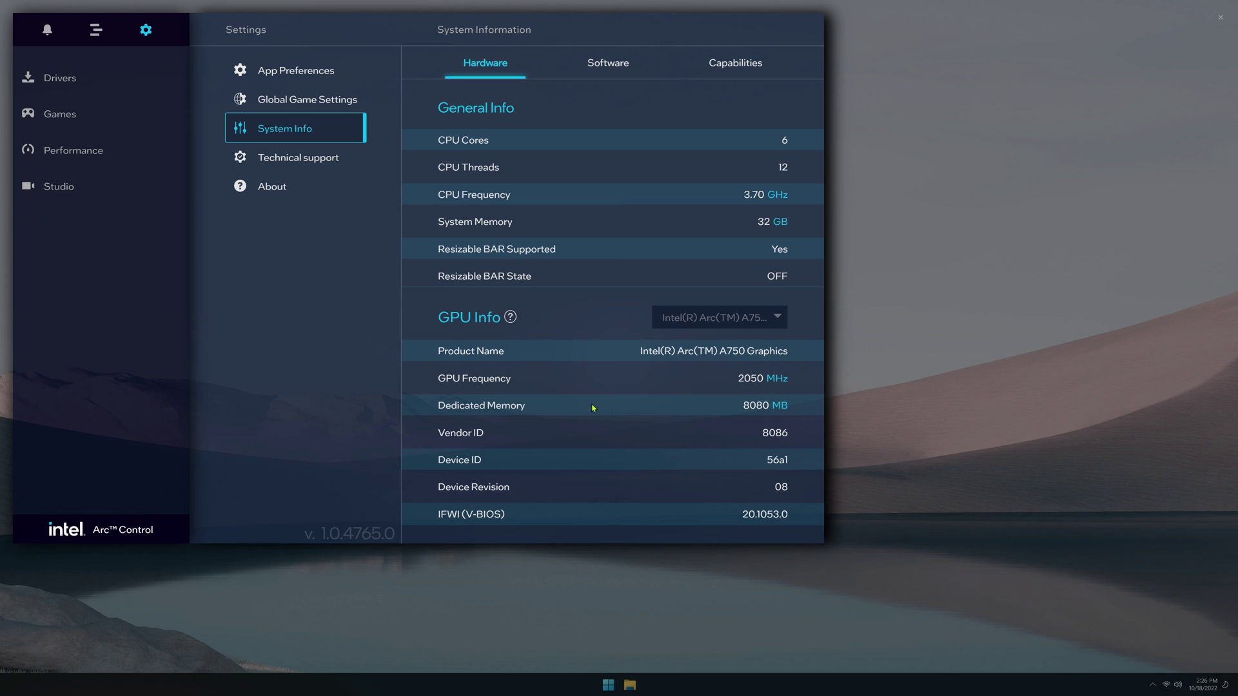
# - View the operating system and software versions, supported graphics API capabilities, and technical support options
pyautogui.click(606, 64)
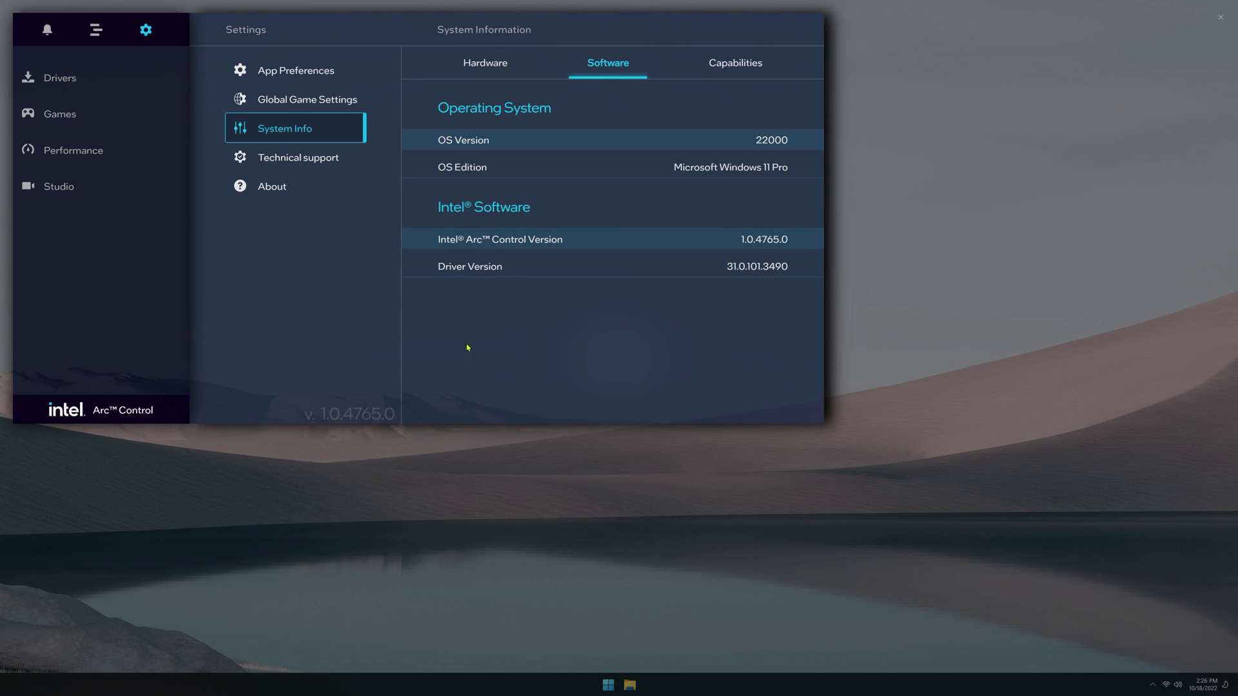
pyautogui.click(748, 67)
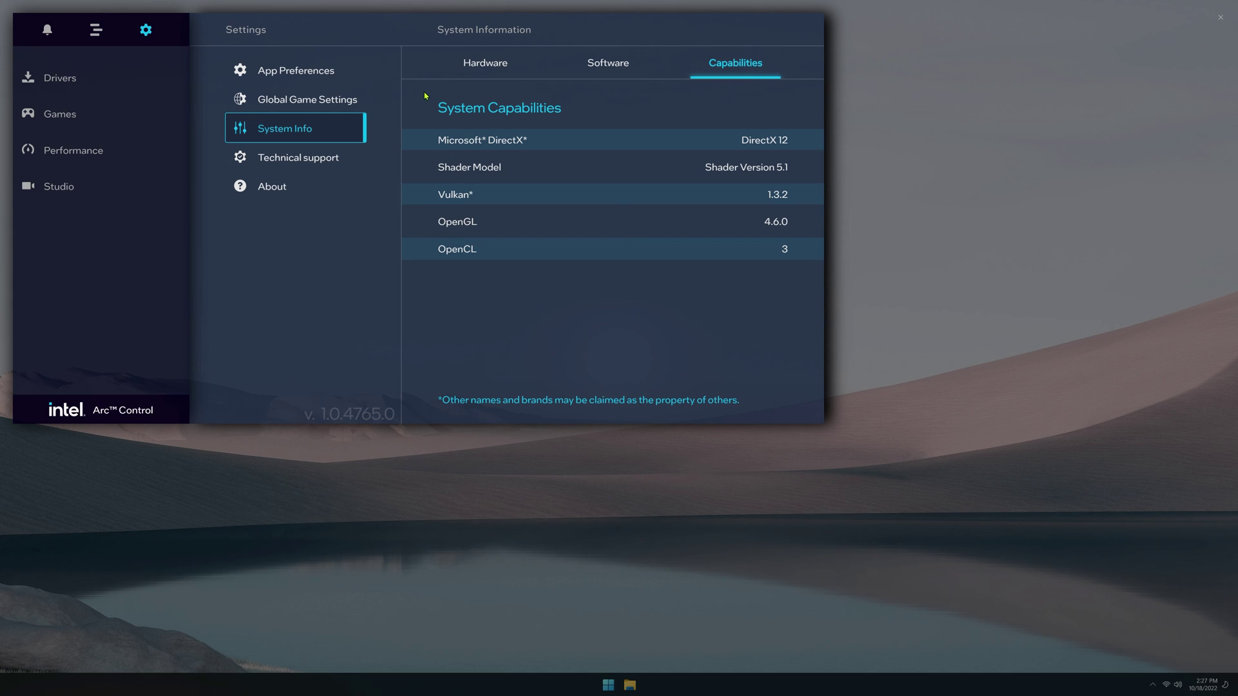
pyautogui.click(289, 172)
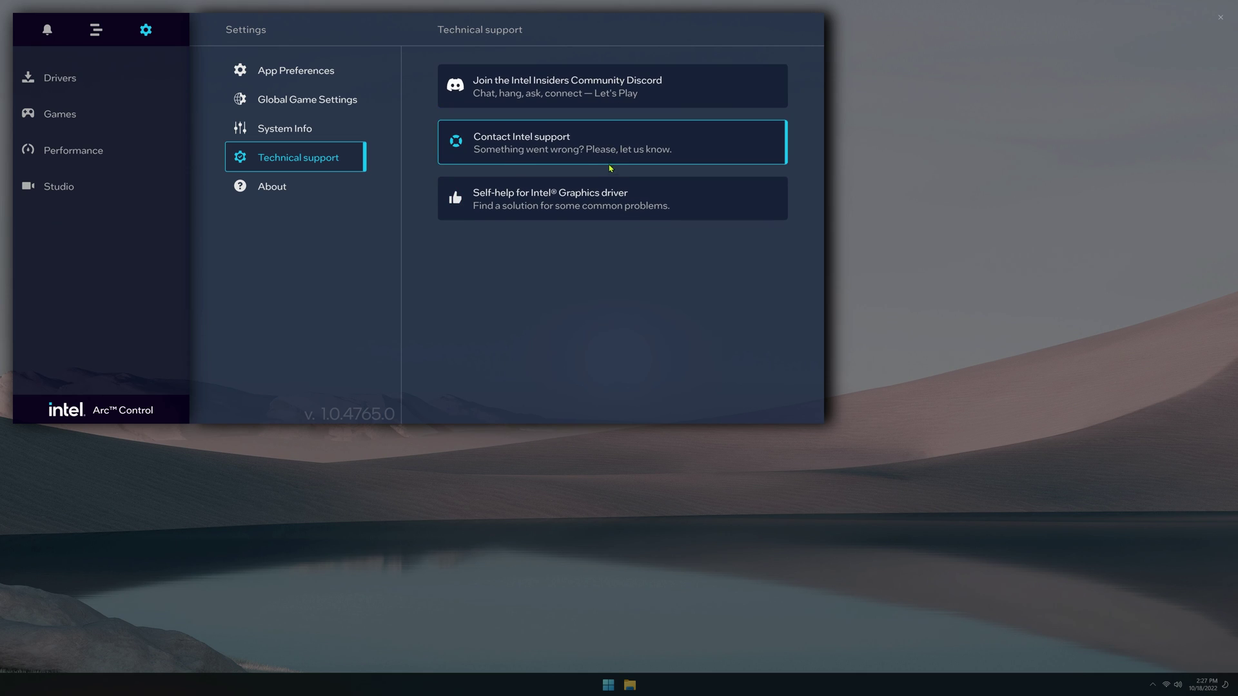
# - Read through the About page license agreement and show the Third Party licenses list
pyautogui.click(263, 192)
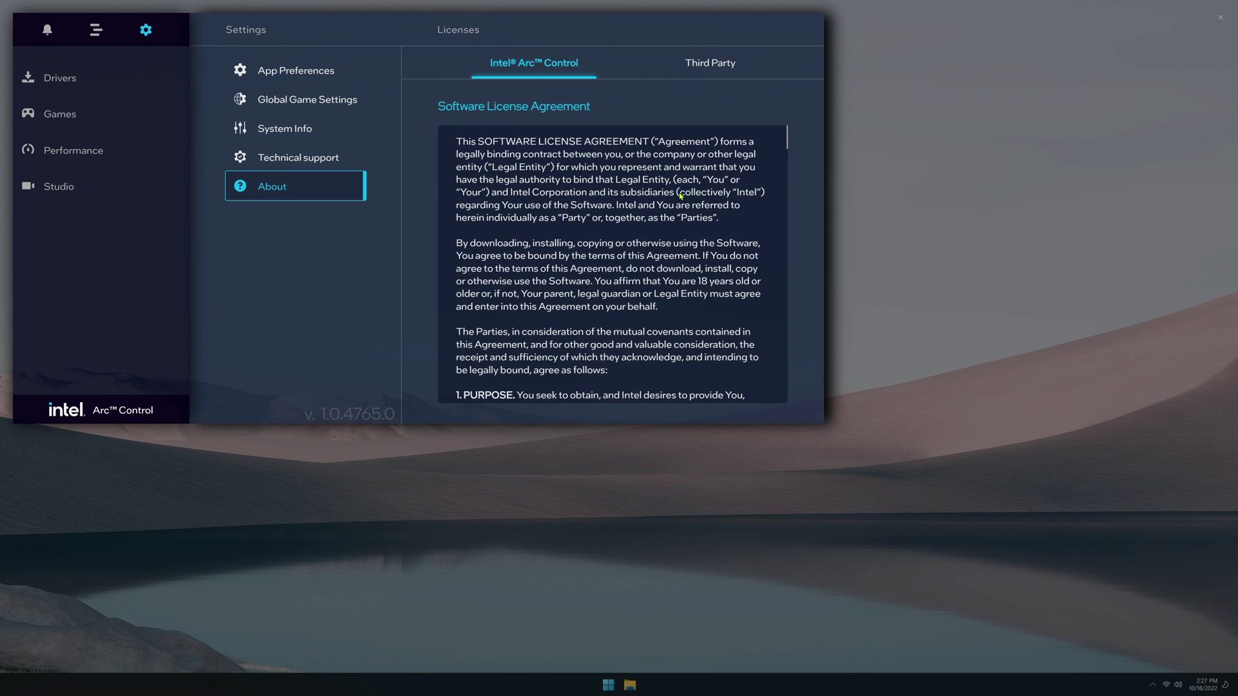
pyautogui.scroll(-15, 681, 195)
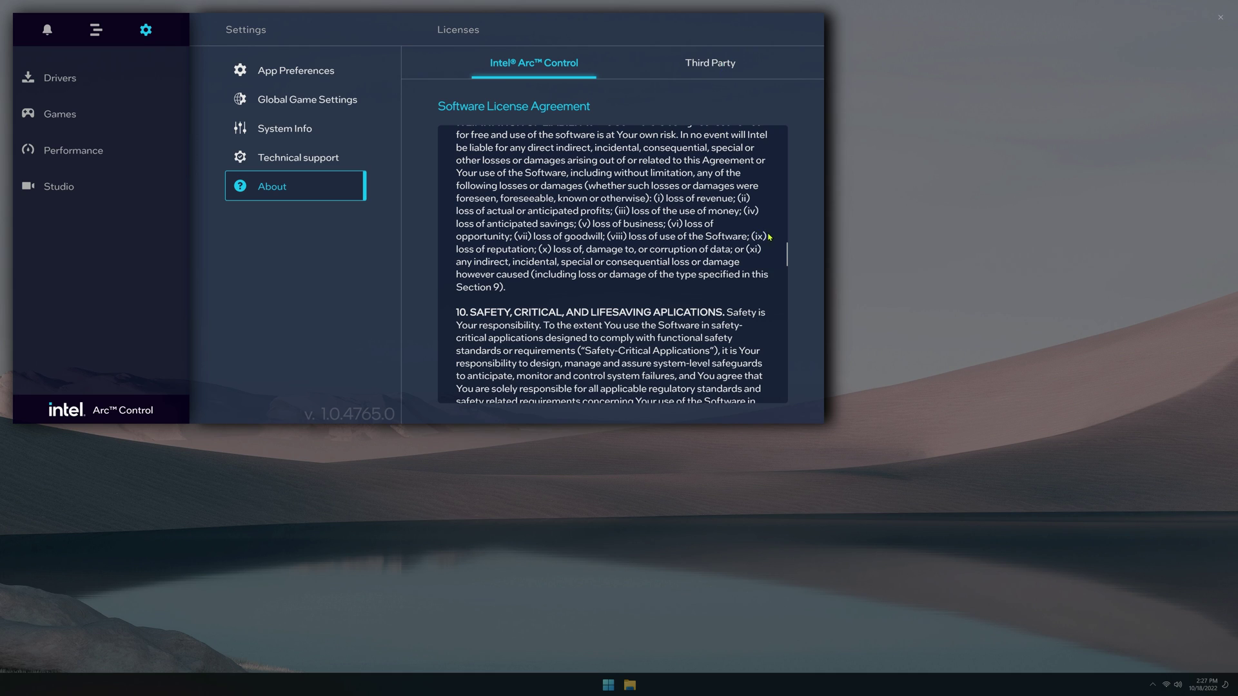
pyautogui.scroll(-10, 785, 264)
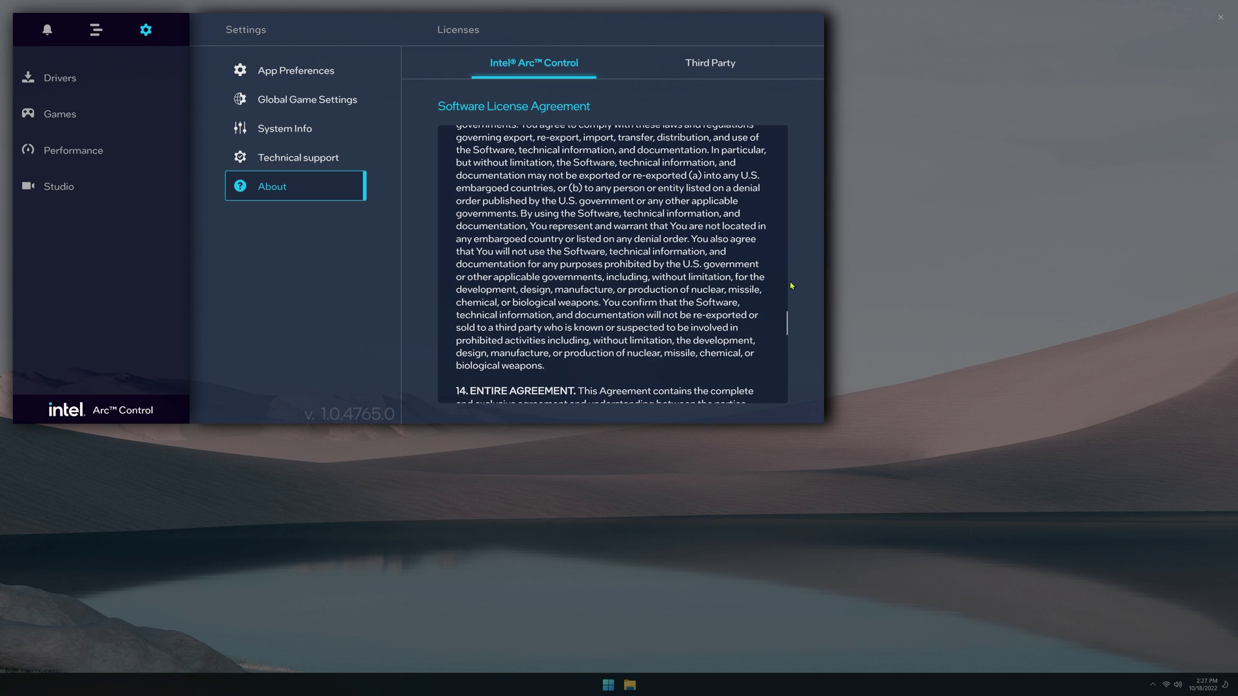
pyautogui.click(731, 68)
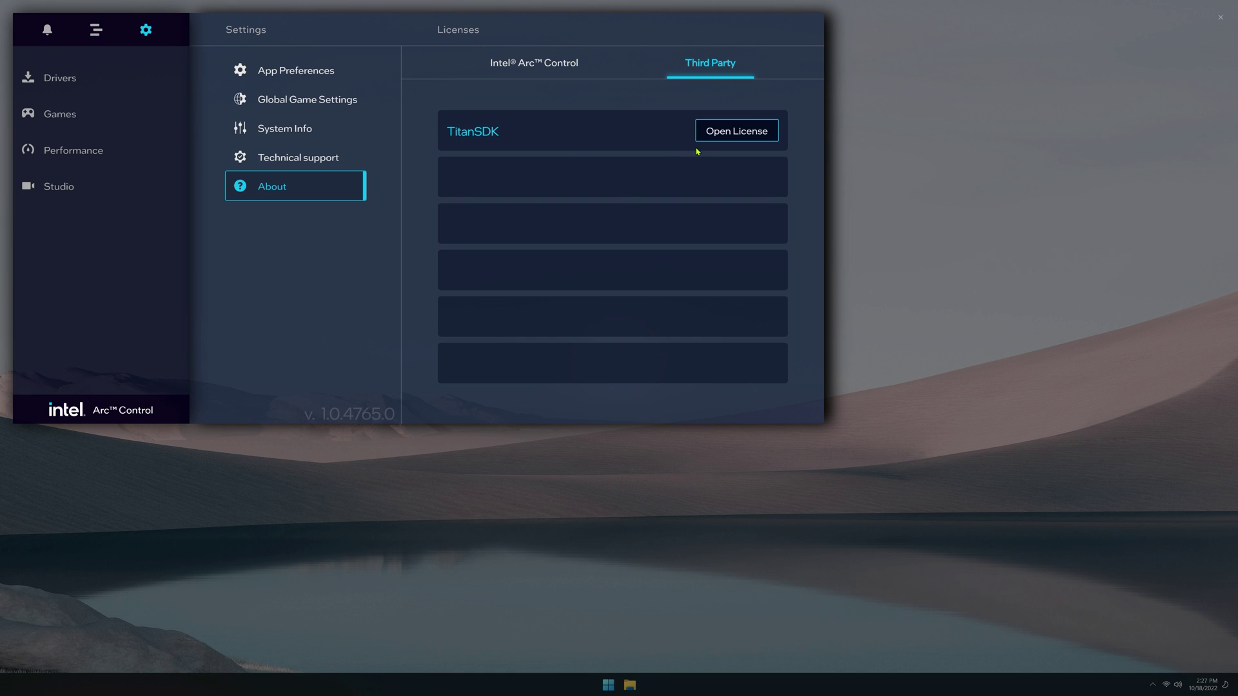
pyautogui.click(58, 78)
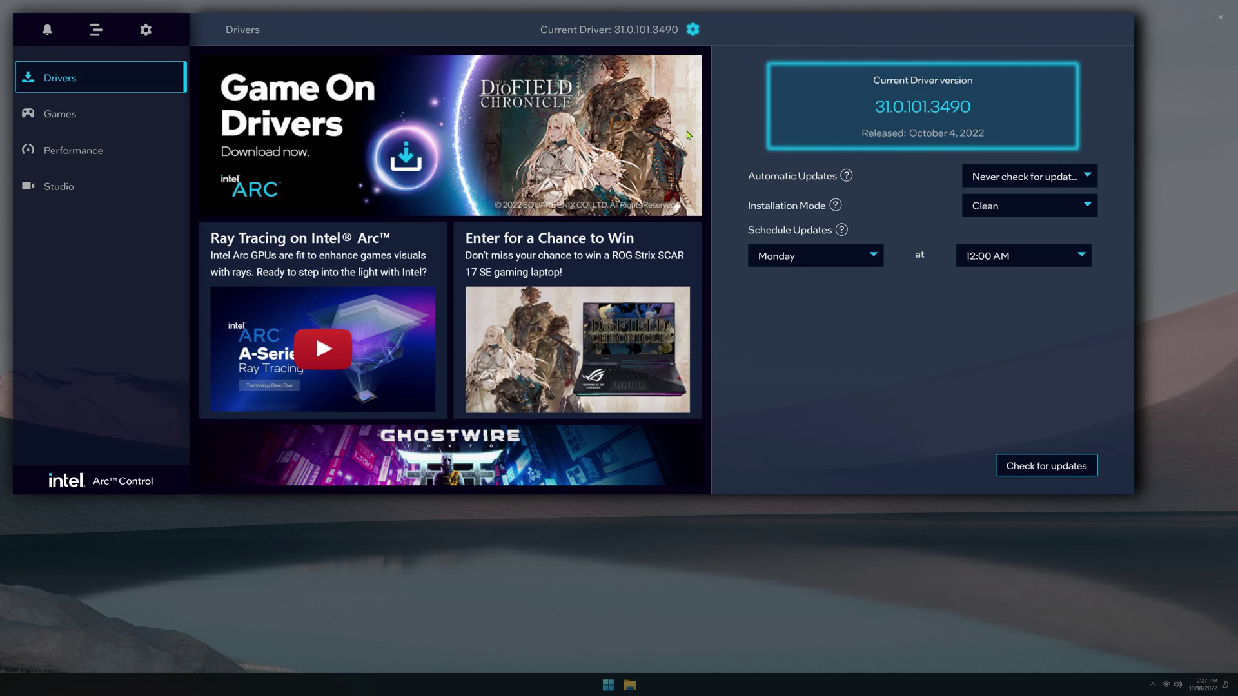